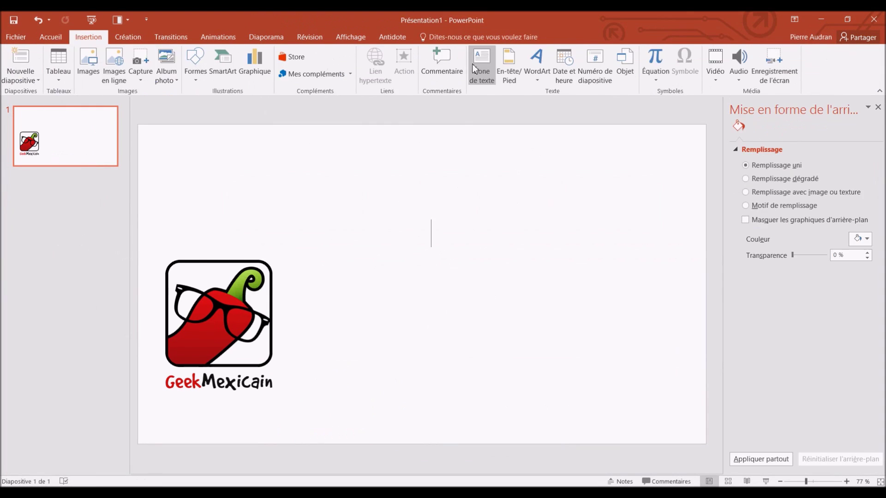
- Start a blank PowerPoint presentation with one empty slide and display the design themes
type("Geek-Mexicain.net")
left_click(392, 288)
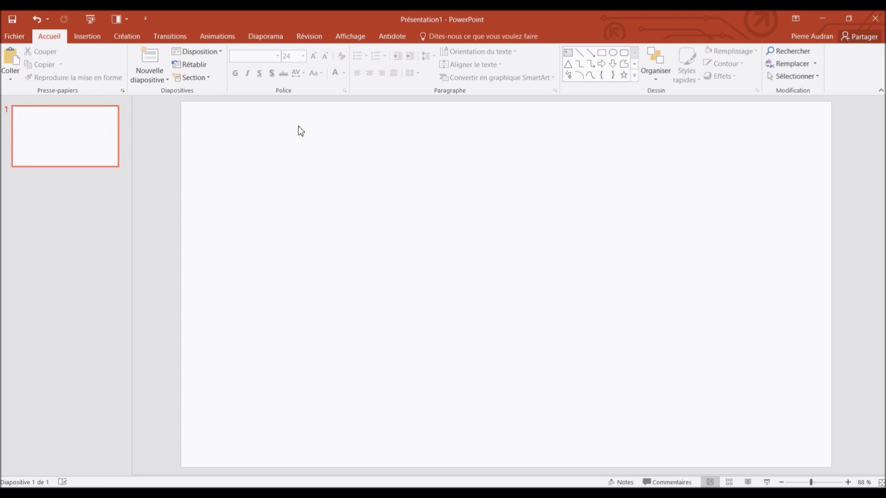
left_click(120, 36)
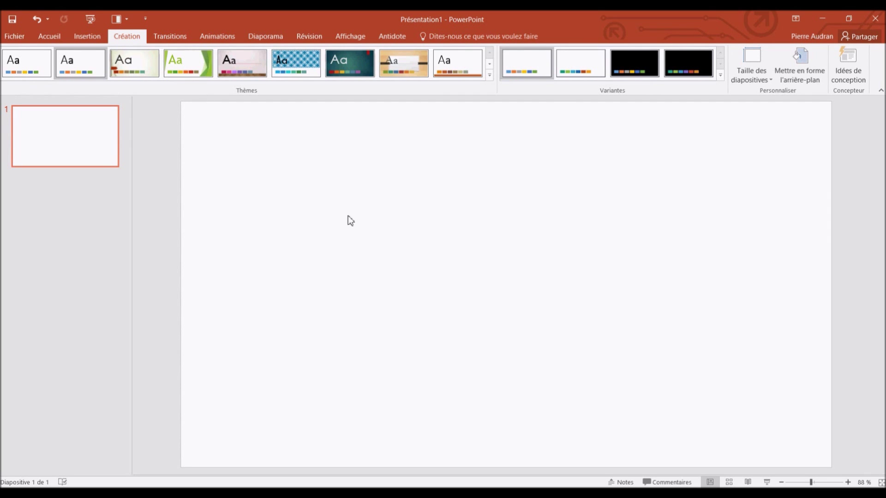
- Apply the Rétrospective theme with its blue colour variant to the slide
left_click(138, 69)
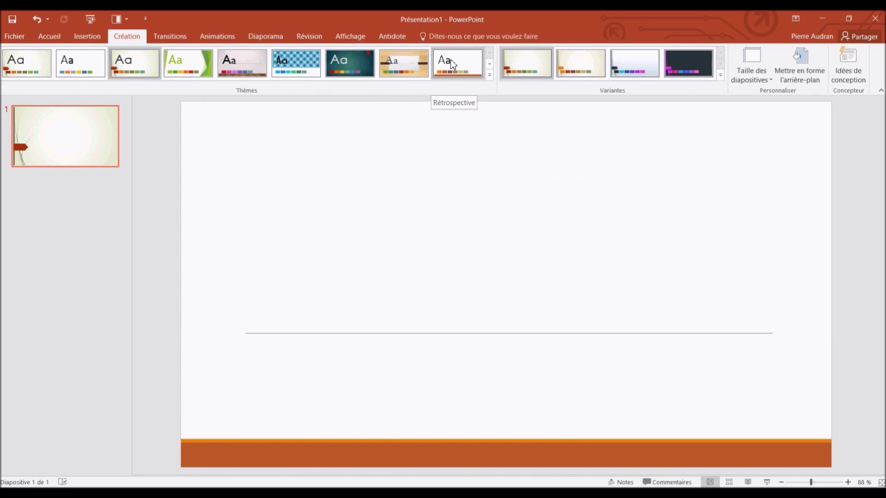
left_click(451, 60)
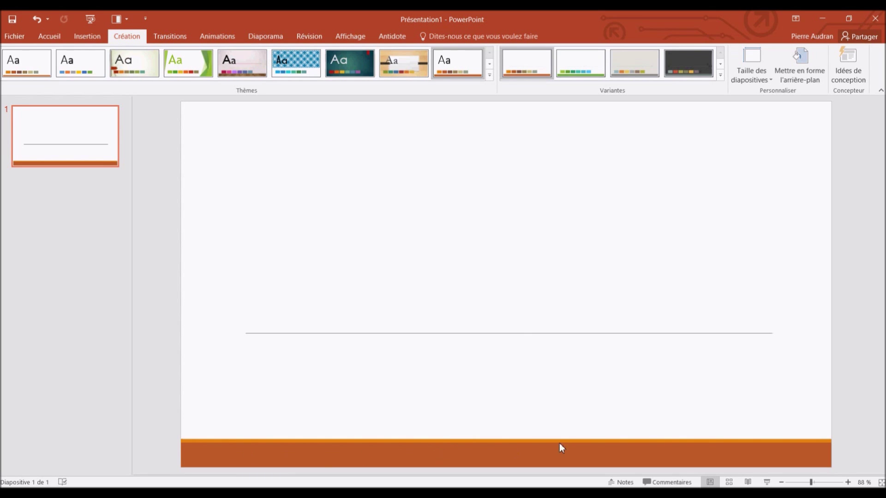
left_click(720, 65)
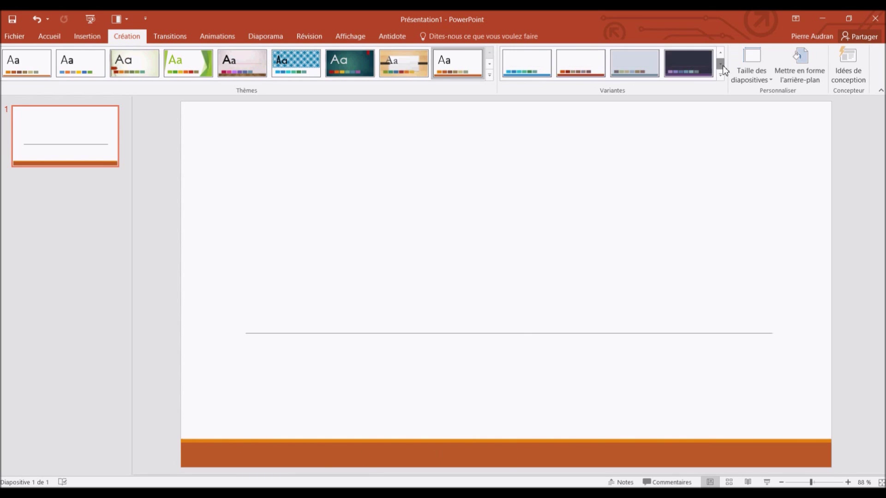
left_click(550, 71)
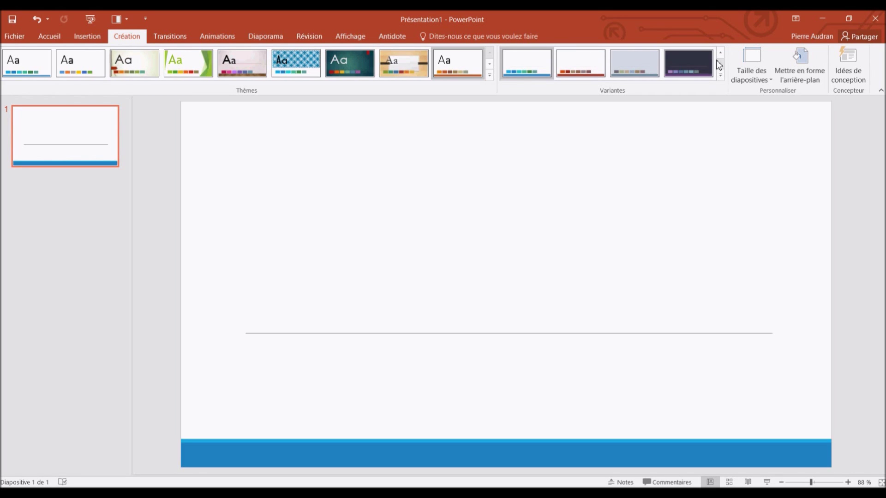
left_click(720, 52)
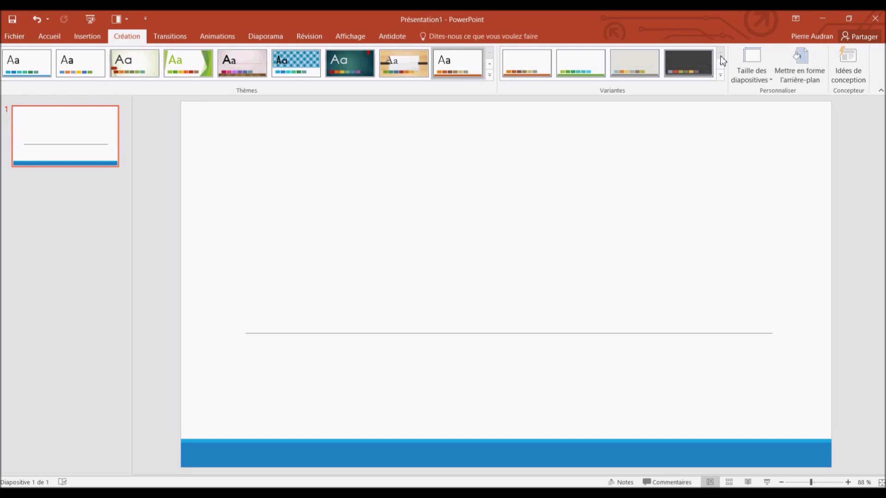
left_click(47, 36)
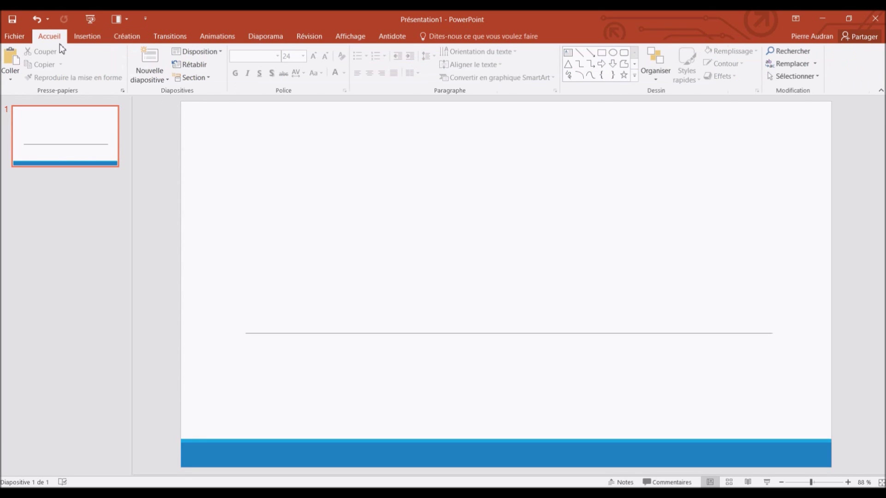
- Add two new slides for a three-slide deck and return to slide 1
left_click(158, 59)
left_click(158, 59)
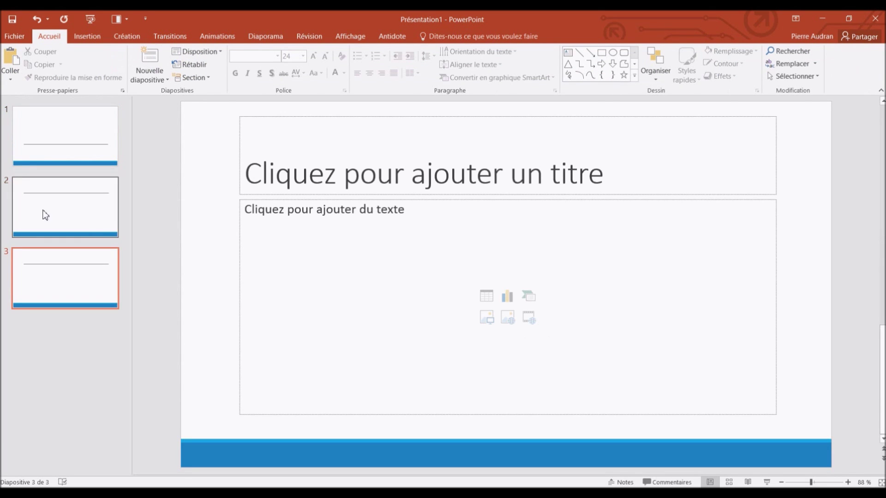
left_click(51, 147)
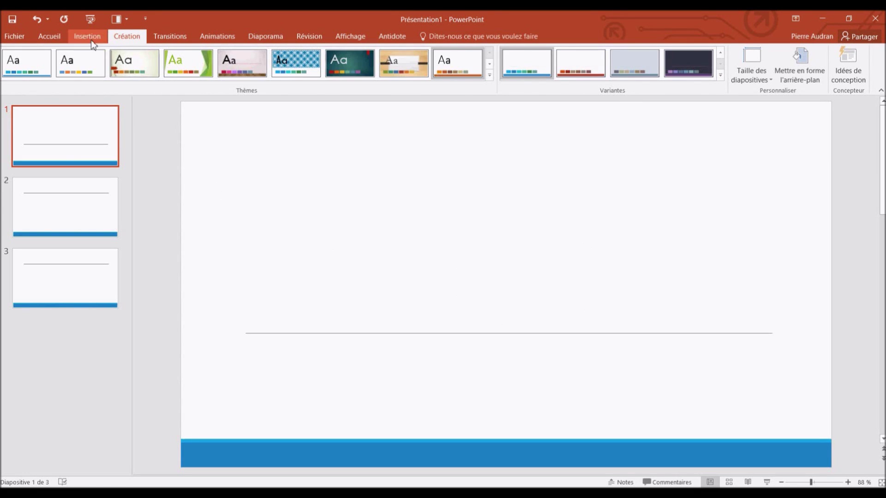
- Add a 'TITRE' text box at font size 50 on the slide's line
left_click(88, 36)
left_click(482, 65)
left_click_drag(246, 317, 779, 193)
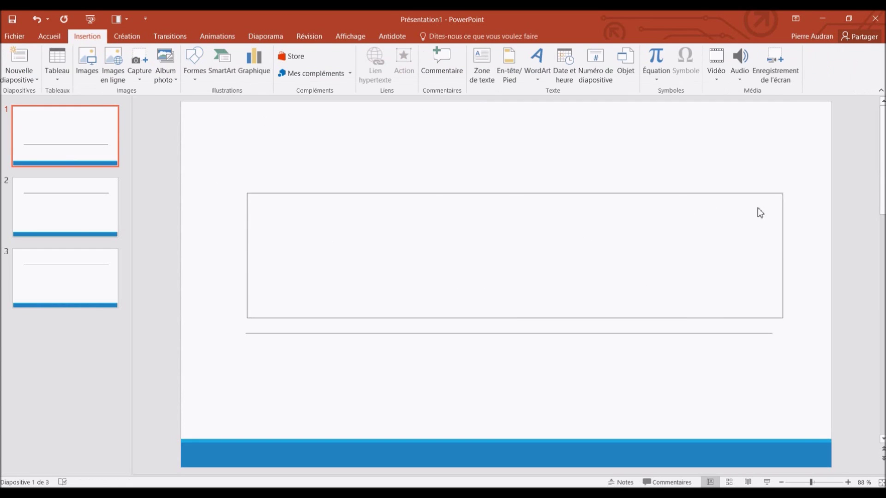
type("TITRE")
double_click(277, 203)
left_click(84, 37)
left_click(50, 36)
left_click(287, 56)
type("50")
key("Return")
left_click_drag(474, 203, 682, 286)
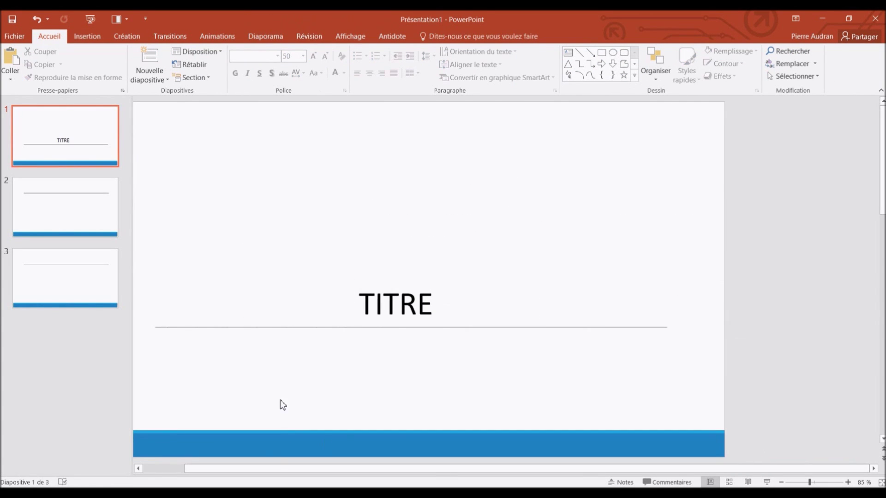
- Add a 'NOM-PRENOM-ANNEE' text box in the slide's bottom-right corner
left_click(87, 36)
left_click(482, 65)
left_click_drag(759, 392, 598, 410)
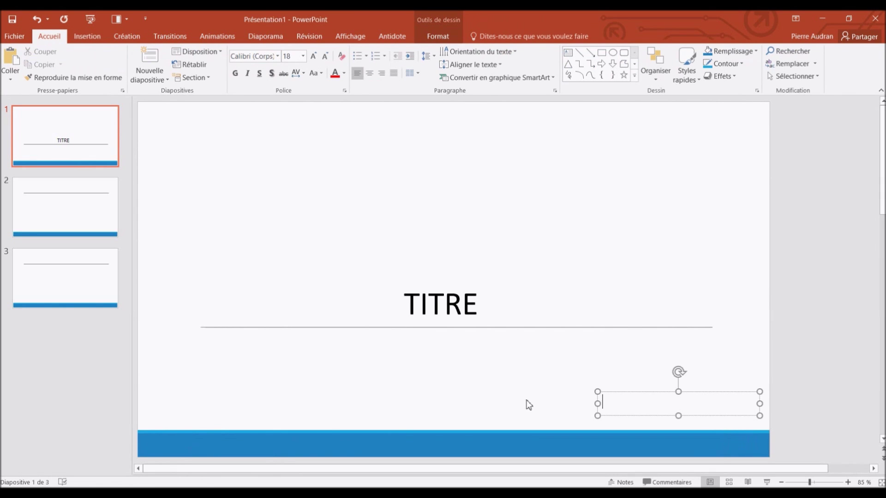
type("NOM-PRENOM-ANNEE")
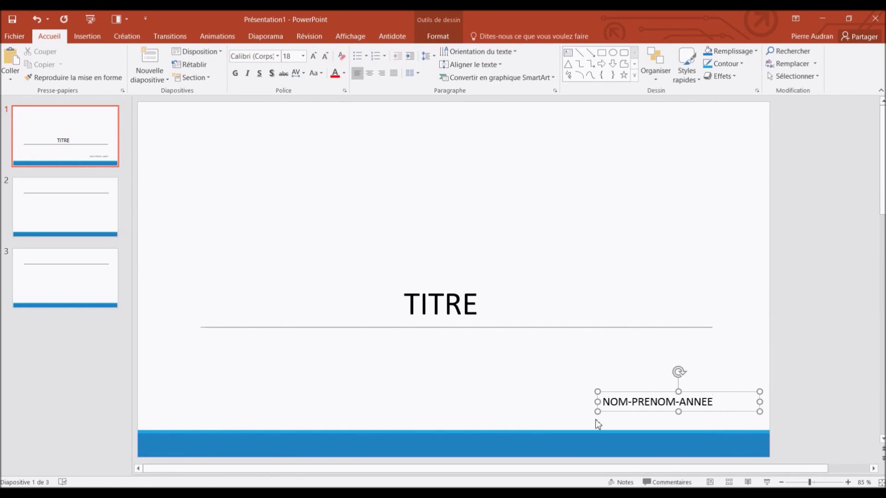
left_click_drag(651, 392, 700, 410)
key("Escape")
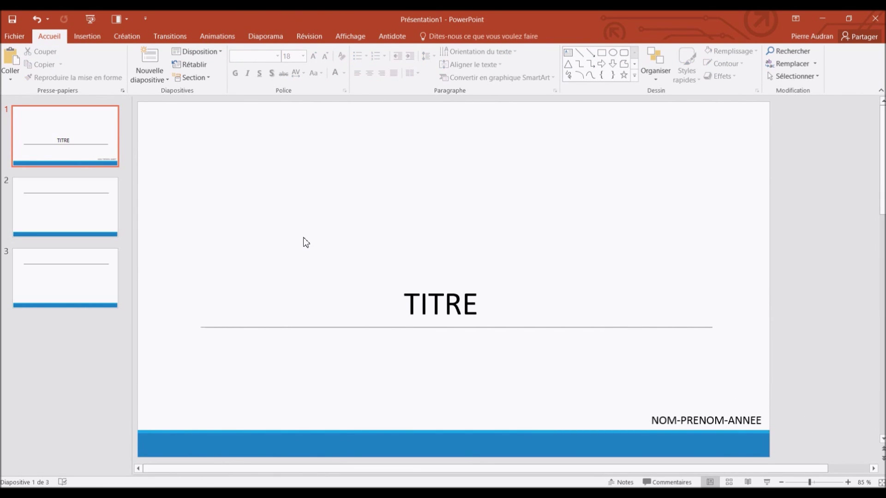
left_click(87, 36)
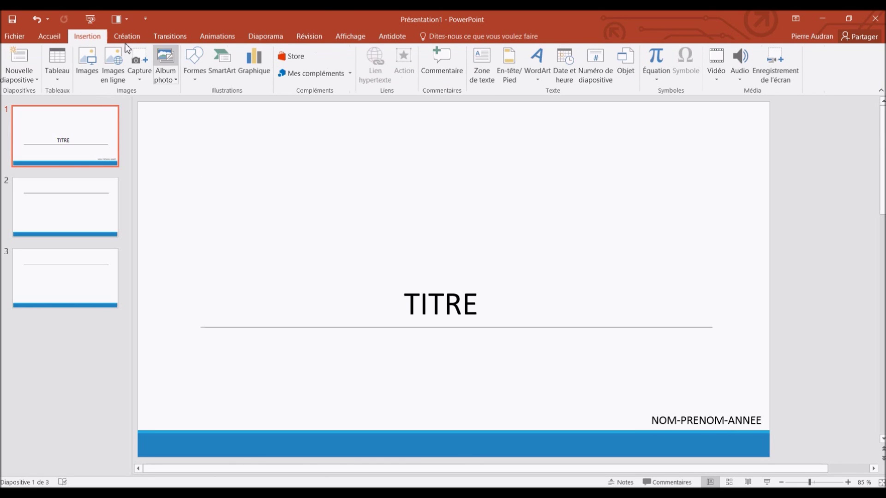
- Insert the video 1.mp4 from the desktop onto slide 1
left_click(714, 57)
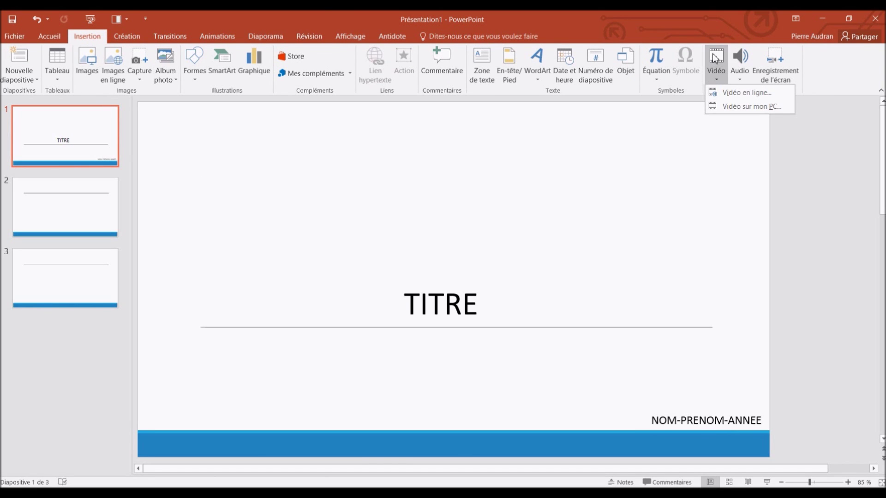
left_click(726, 107)
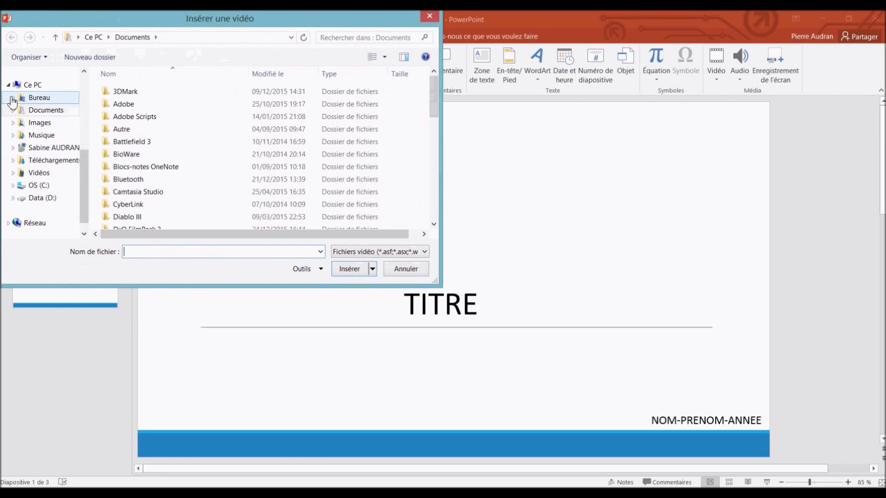
left_click(13, 99)
left_click(198, 108)
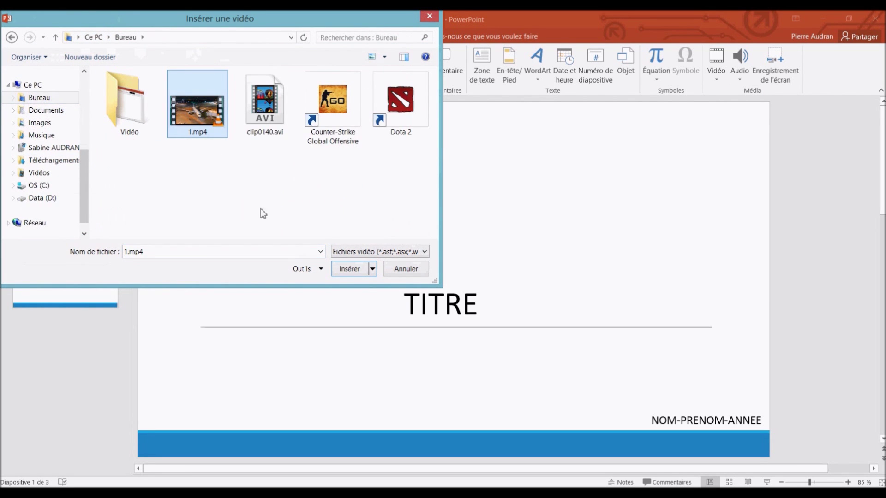
left_click(349, 269)
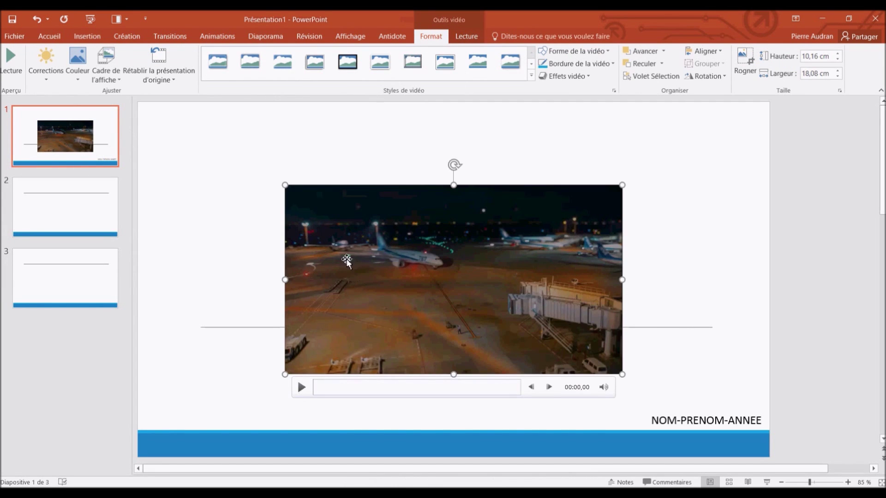
right_click(346, 258)
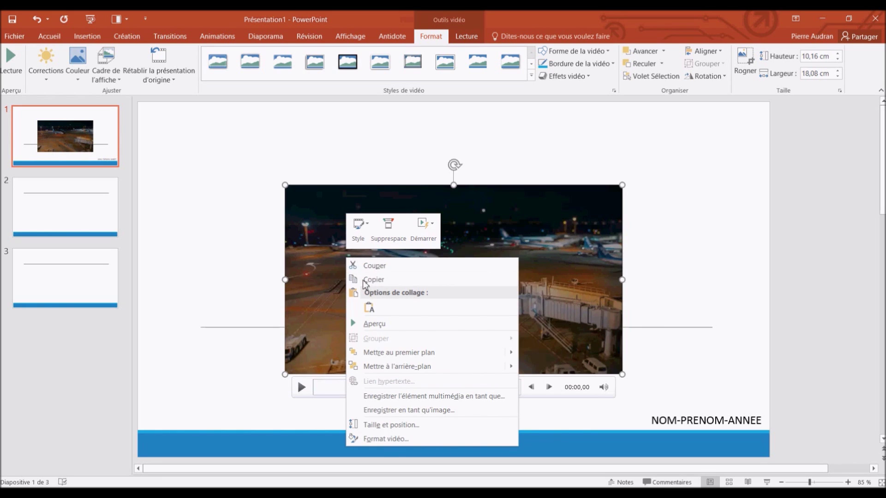
- Send the video behind the text and enlarge it to fill the whole slide
left_click(396, 366)
left_click_drag(395, 365, 294, 226)
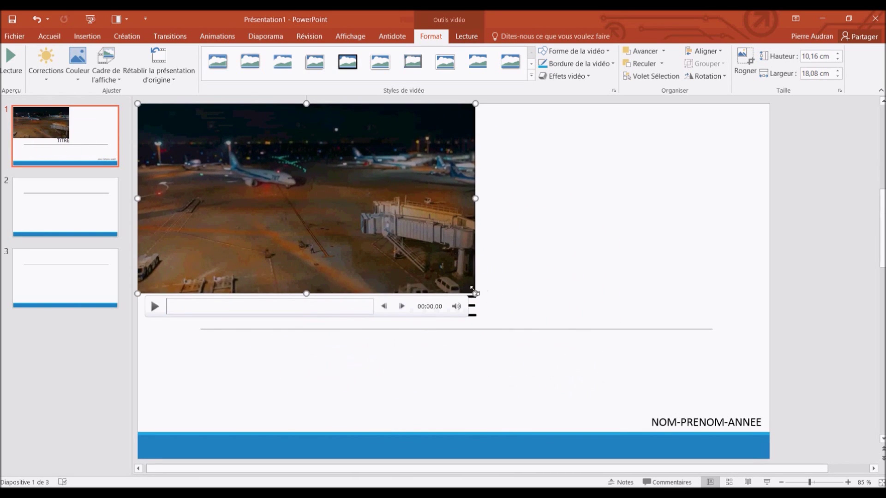
left_click_drag(476, 294, 769, 458)
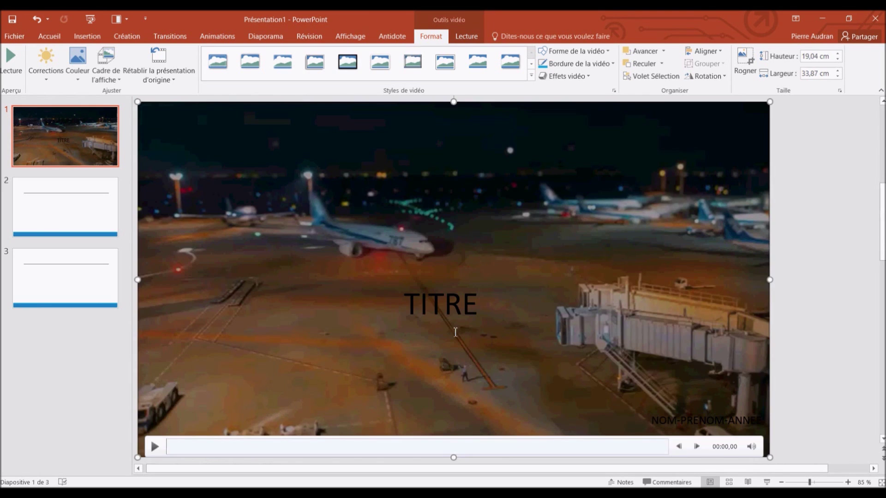
- Move the TITRE heading to the top of the slide and make it white
left_click(455, 311)
left_click_drag(479, 305, 374, 303)
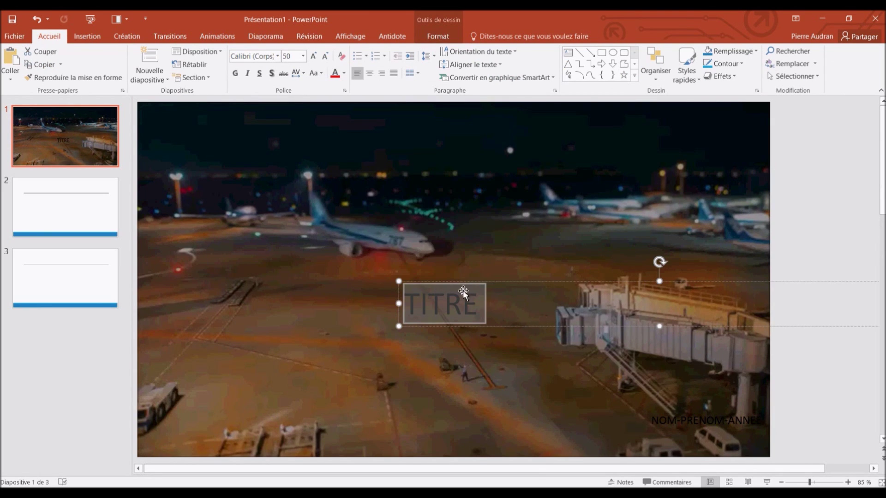
left_click_drag(461, 291, 422, 191)
key("ctrl+z")
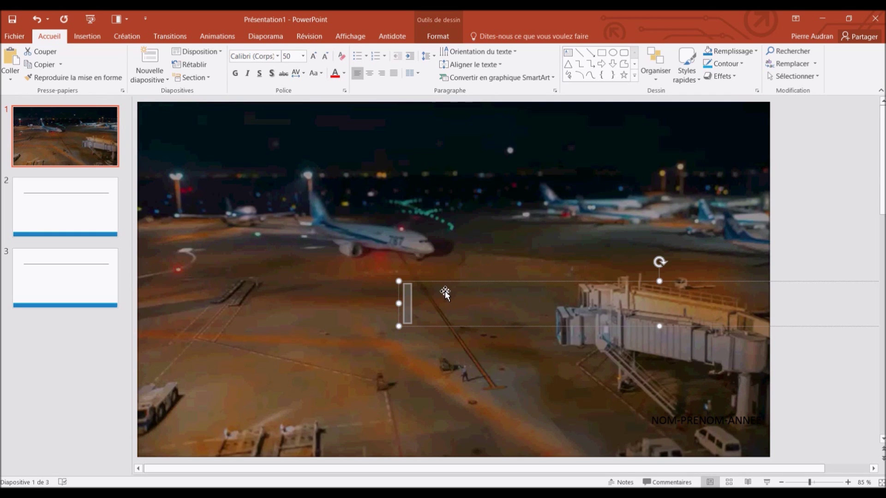
left_click(526, 351)
key("ctrl+z")
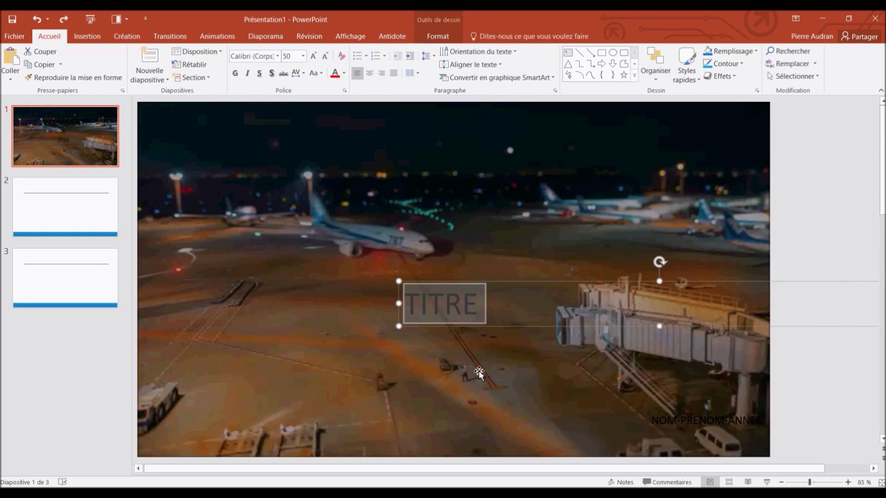
left_click_drag(469, 280, 439, 128)
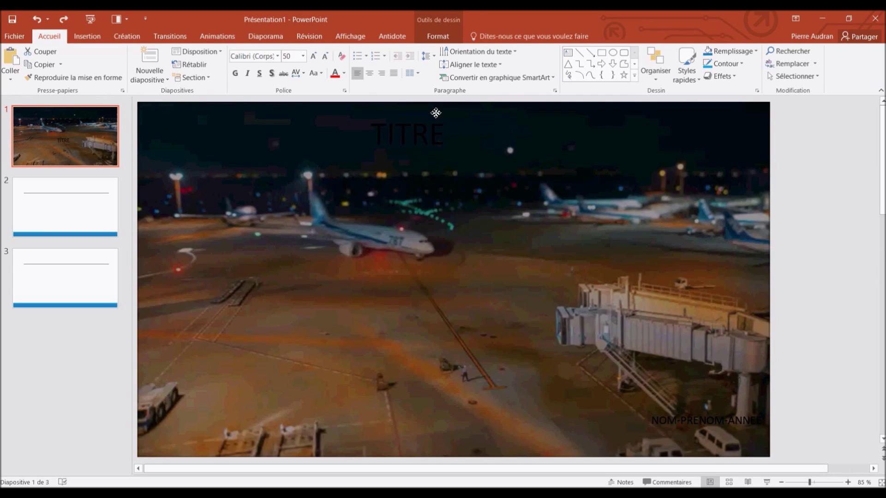
double_click(445, 133)
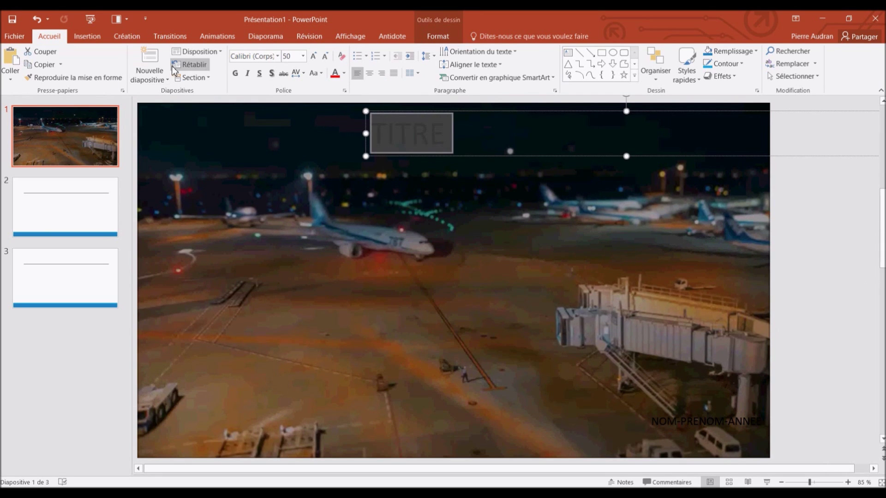
left_click(342, 73)
left_click(338, 99)
left_click(478, 208)
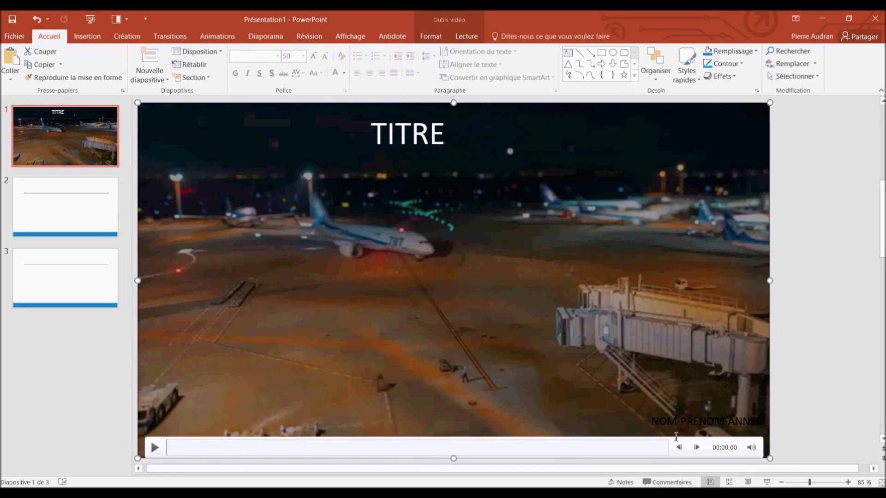
- Make the NOM-PRENOM-ANNEE footer white in the bottom-right corner and preview the video
left_click(651, 421)
left_click_drag(651, 420, 765, 421)
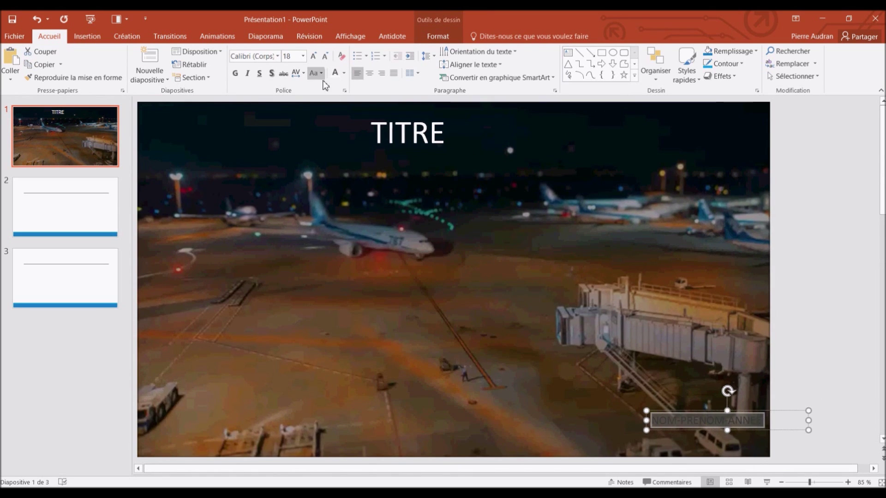
left_click(335, 72)
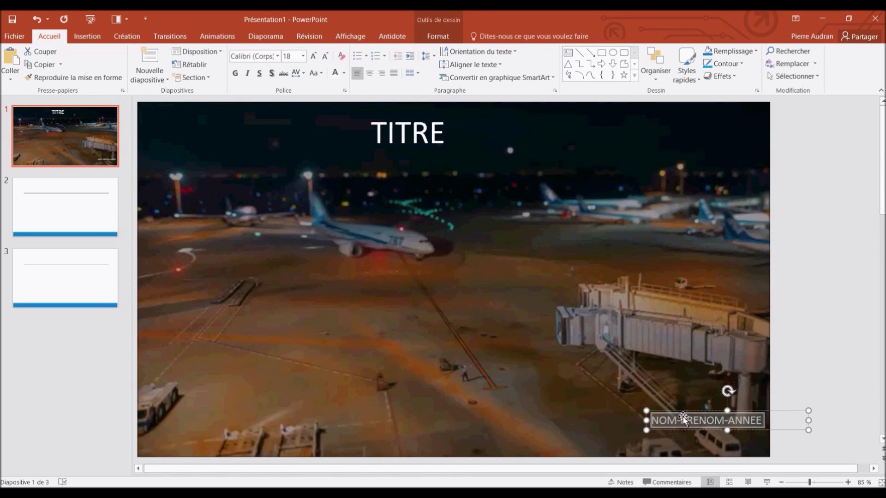
left_click_drag(681, 412, 689, 430)
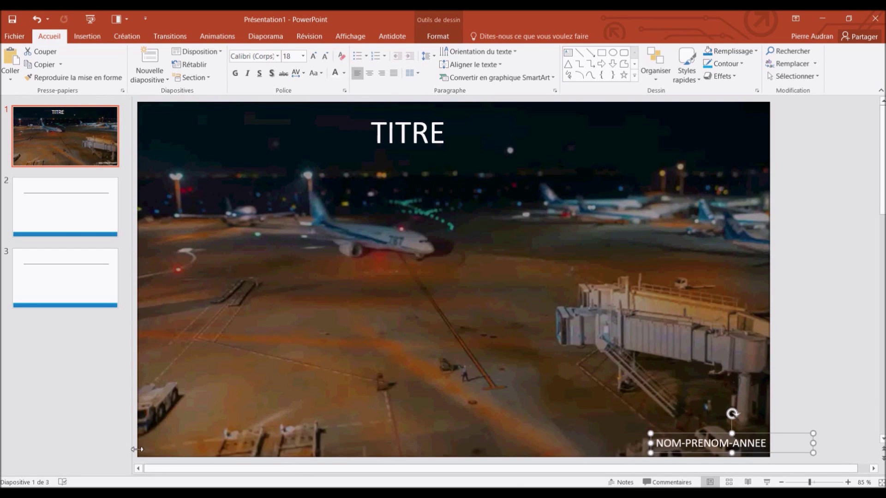
left_click(155, 453)
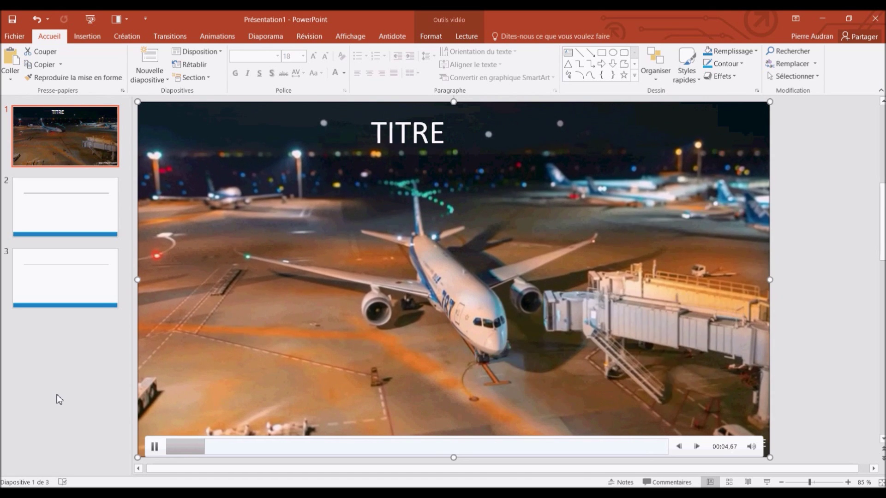
left_click(834, 393)
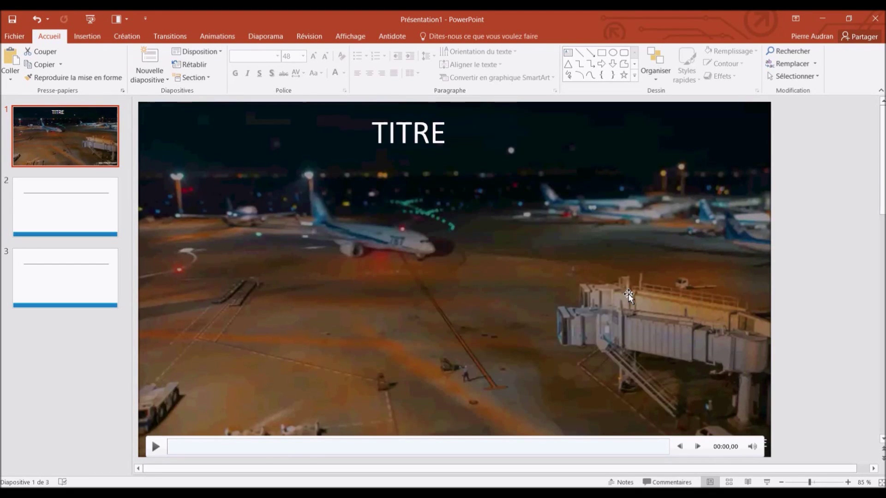
left_click(89, 216)
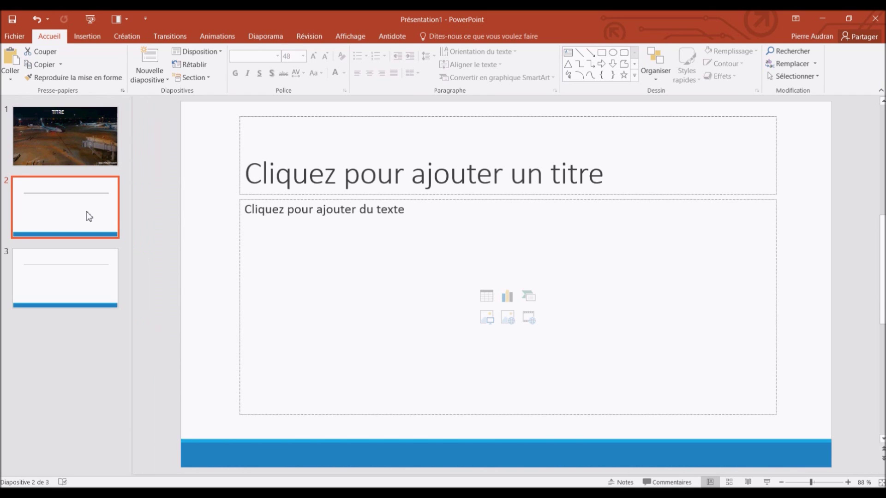
- Title slide 2 'INTRODUCTION' and type 'HISTORIQUE-PRESENT-FUTUR' as its body text
left_click(295, 177)
type("INTRODUCTION")
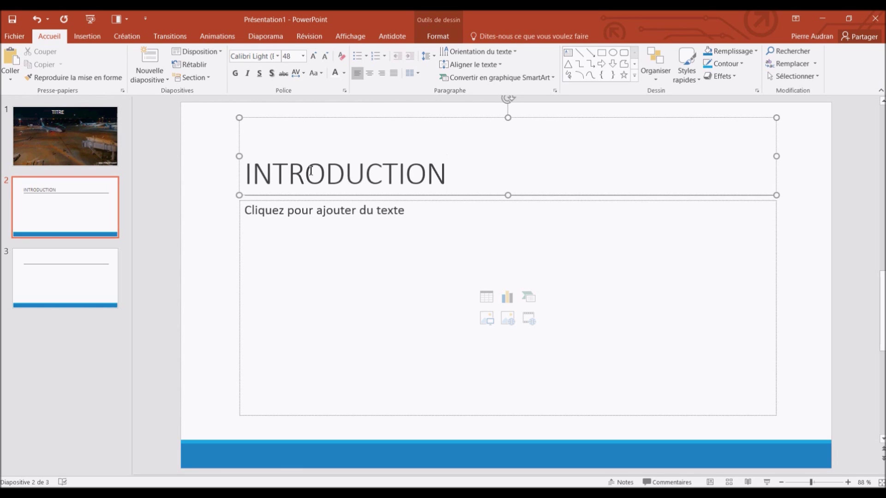
left_click(315, 235)
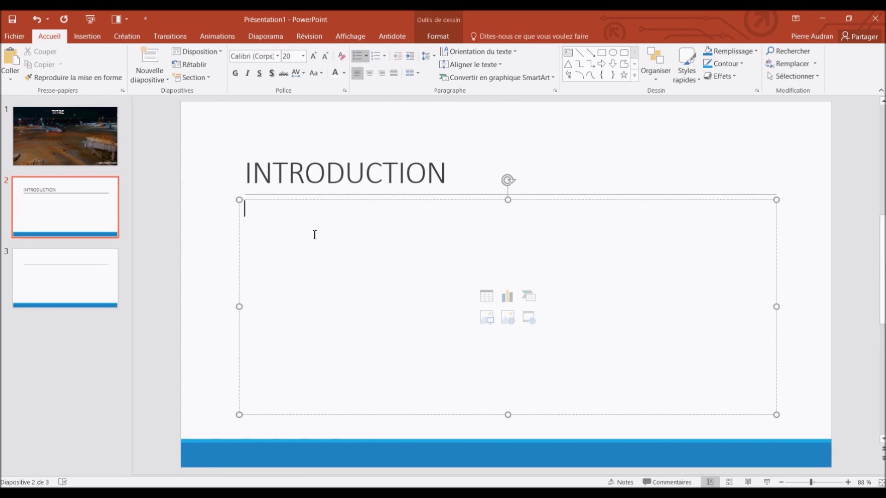
type("HISTORIQUE")
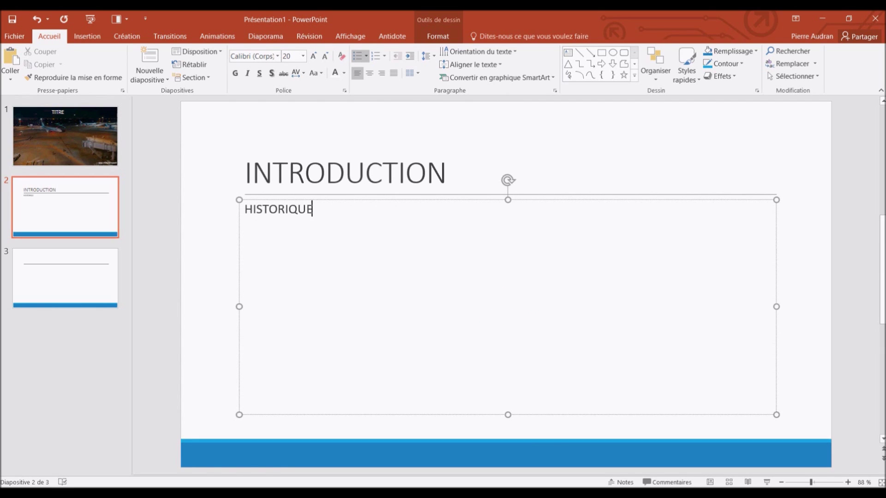
type("-")
type("PRESENT")
type("-")
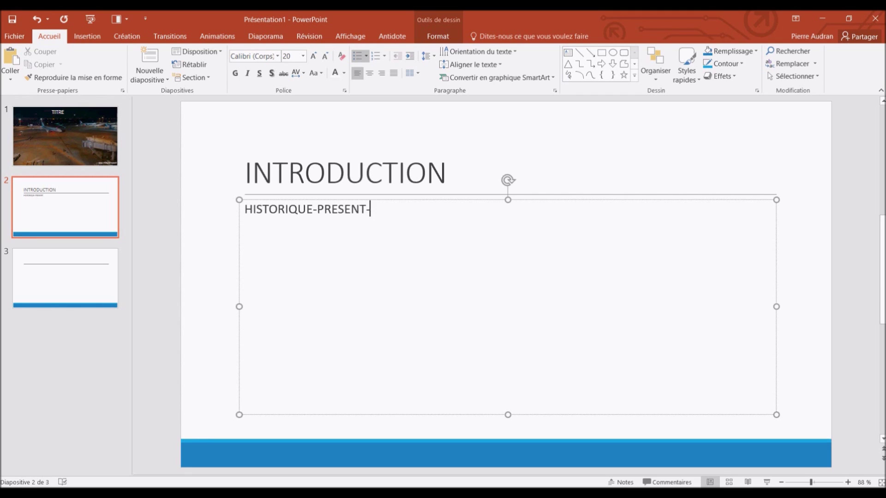
type("FUTUR")
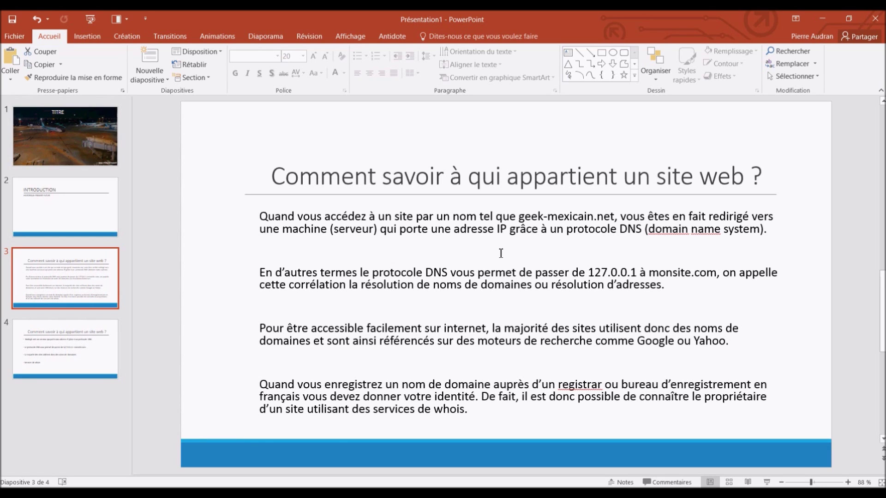
- Move to slide 4 with the four-point DNS and whois summary
key("Page_Down")
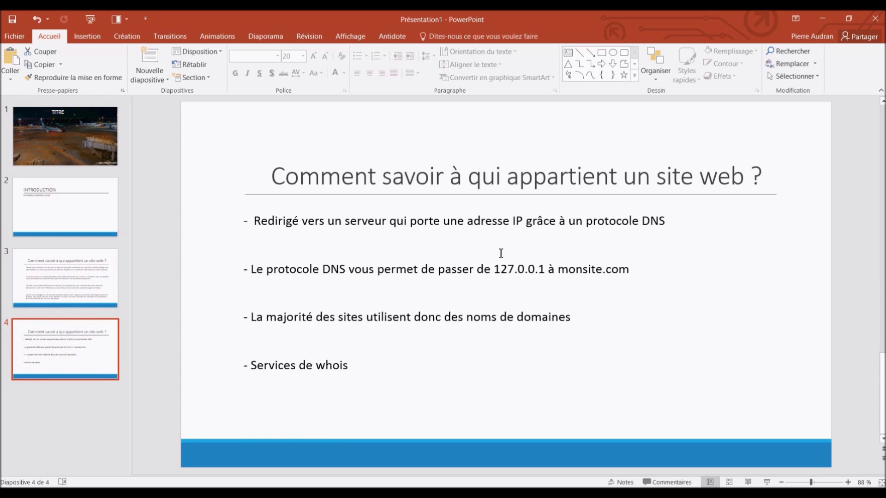
- Compare slide 4's summary points against slide 3's full DNS and whois paragraphs
left_click_drag(399, 378, 245, 215)
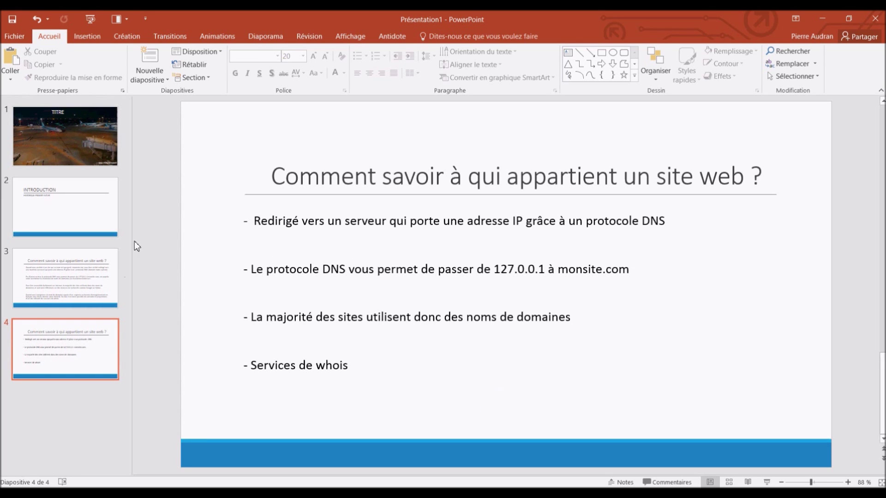
left_click(104, 276)
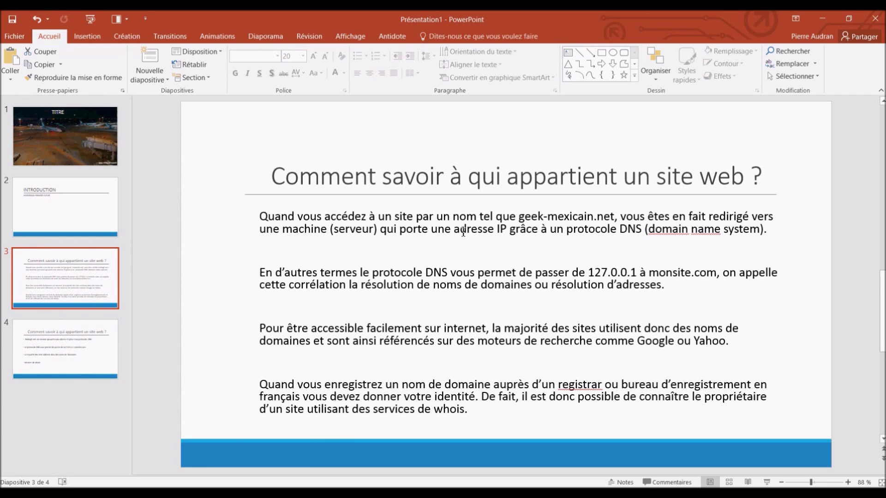
left_click(97, 345)
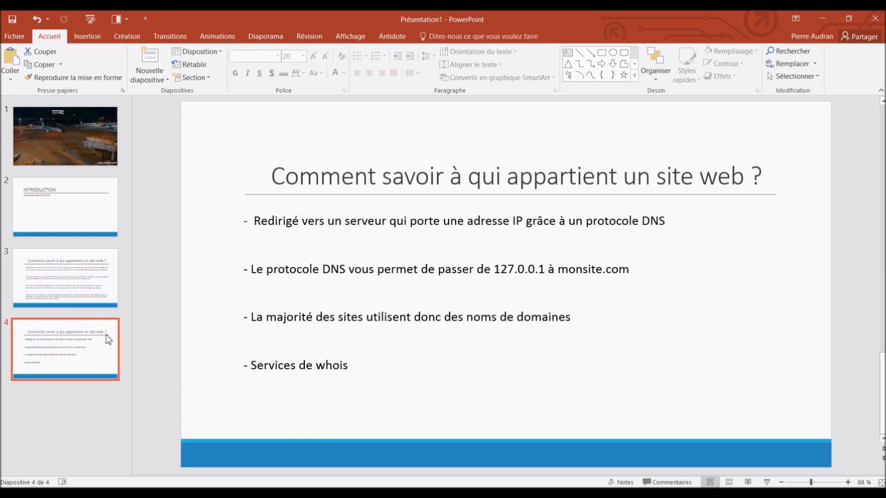
key("Up")
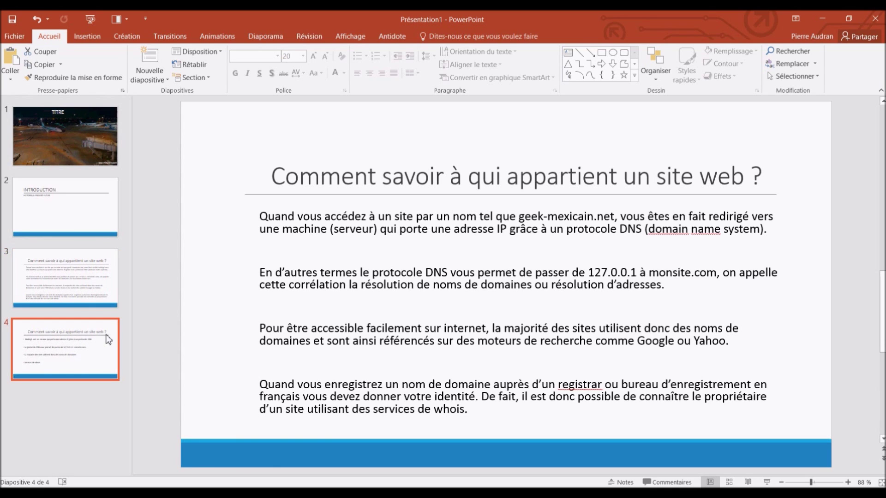
left_click(108, 340)
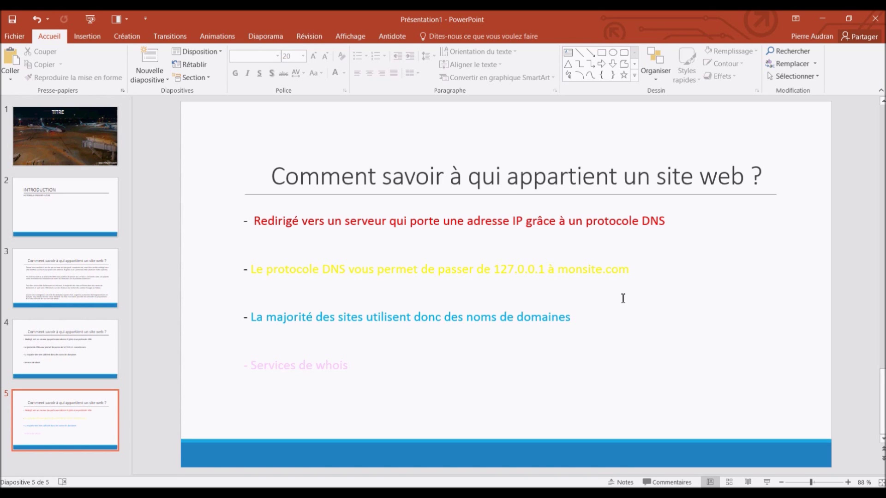
- Review the DNS and whois points and title, then apply the dark teal theme to all slides
left_click_drag(630, 283, 262, 272)
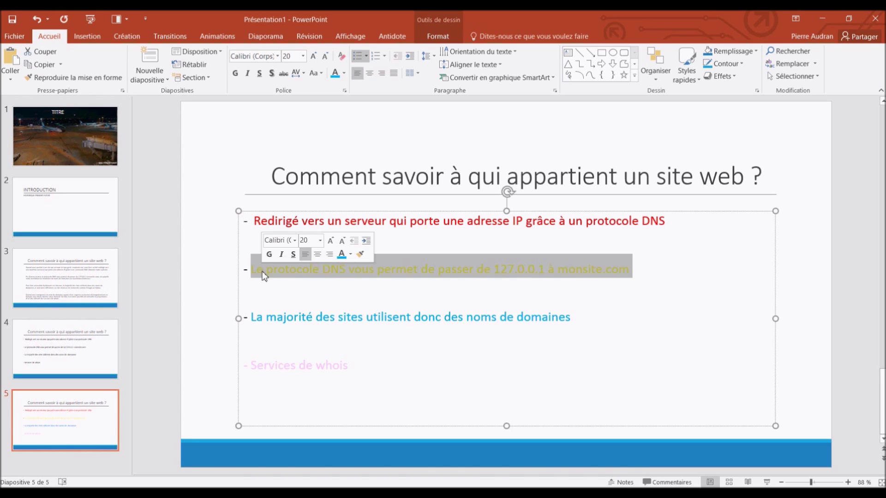
left_click(375, 375)
left_click_drag(367, 375, 237, 372)
left_click(293, 397)
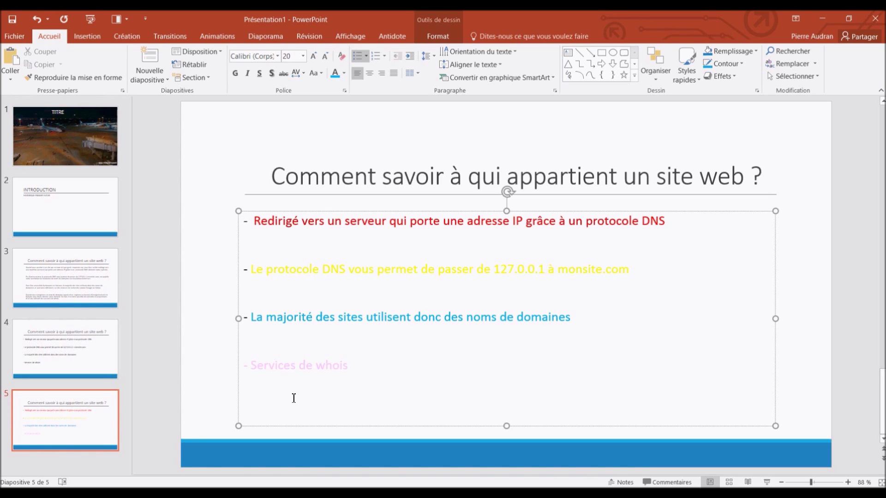
mouse_move(271, 178)
left_mouse_down()
mouse_move(689, 185)
mouse_move(763, 225)
left_mouse_up()
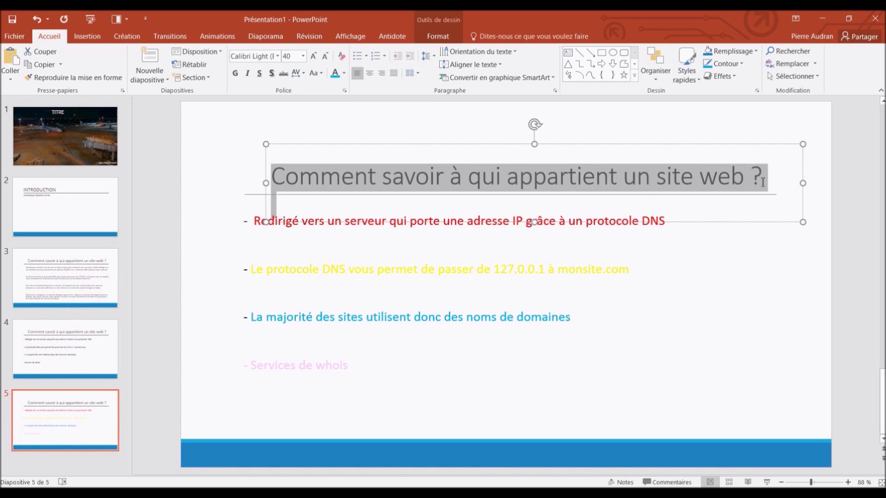
left_click(748, 272)
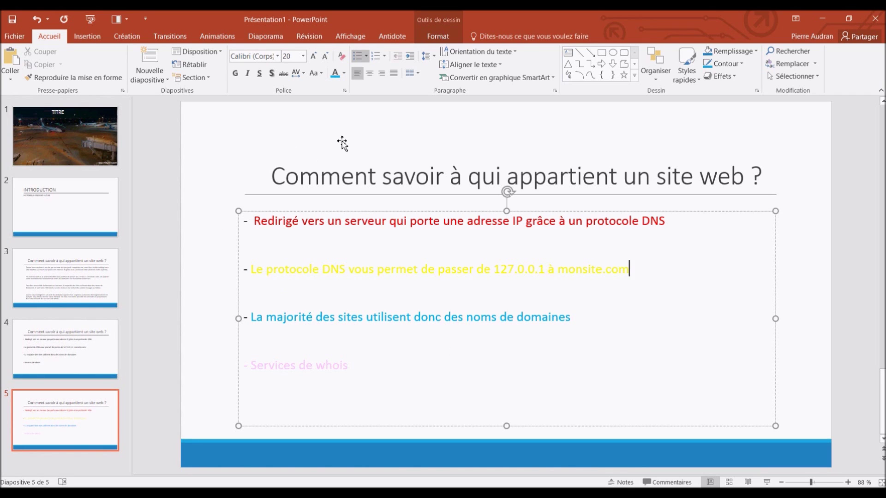
left_click(134, 36)
left_click(349, 63)
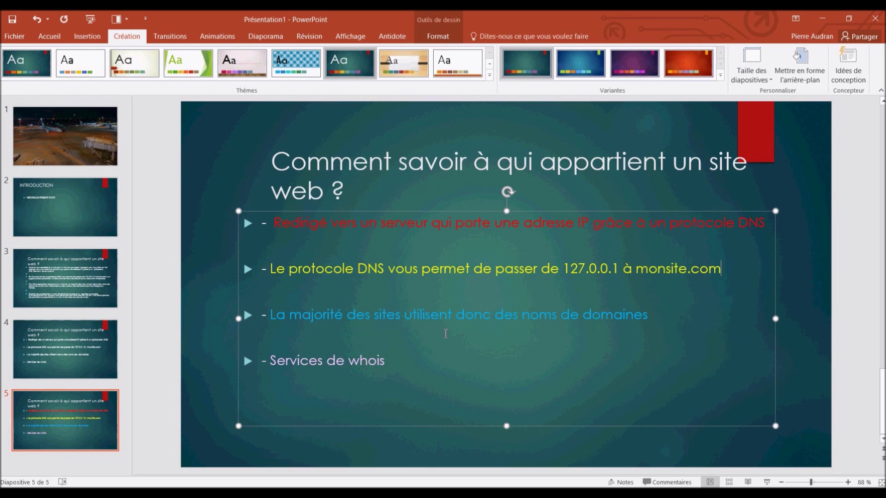
- Set the slide title's font colour to black
left_click_drag(346, 196, 256, 163)
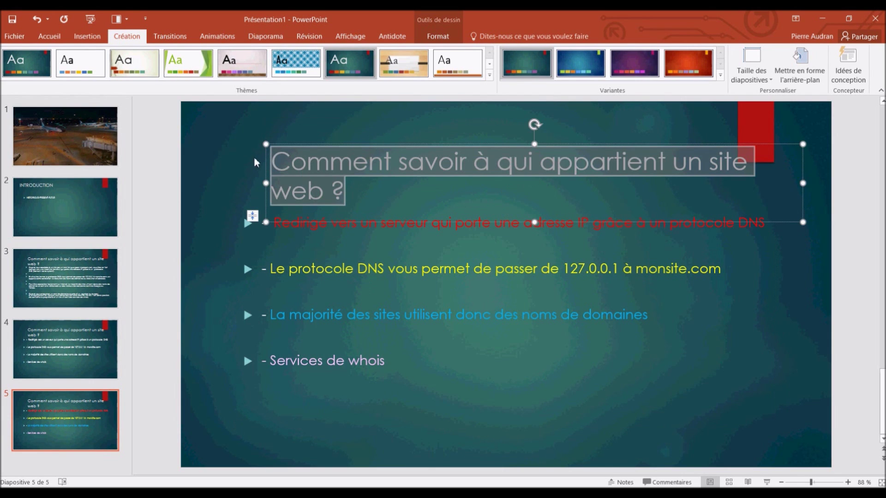
left_click(78, 36)
left_click(65, 37)
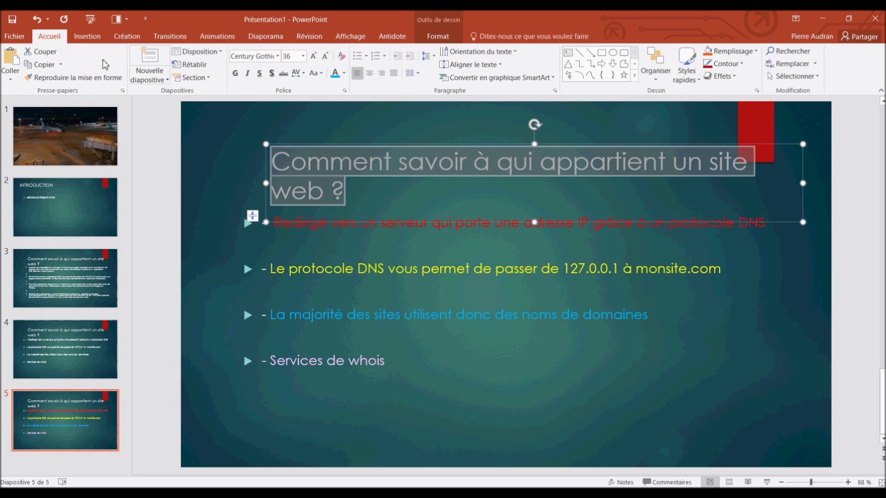
left_click(344, 74)
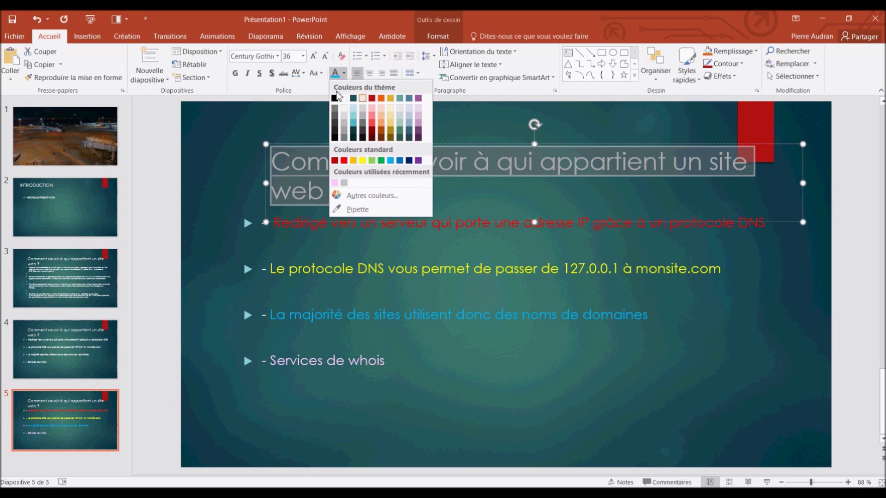
left_click(337, 96)
left_click(291, 138)
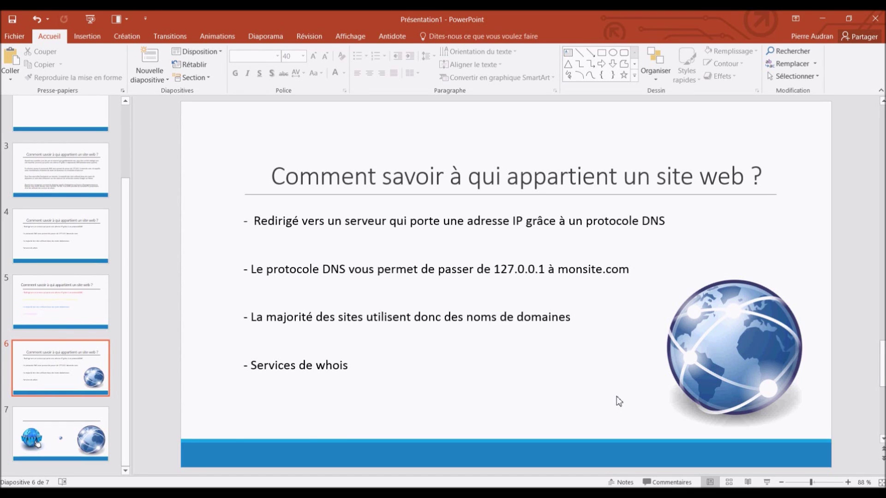
- Delete slide 6's globe picture, undo the deletion, and scroll down to slide 7
left_click(721, 345)
key("Delete")
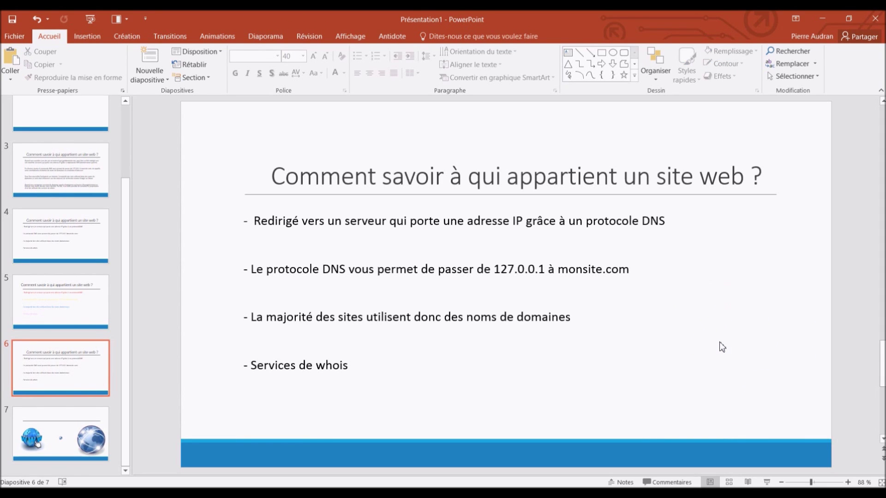
key("ctrl+z")
left_click(612, 380)
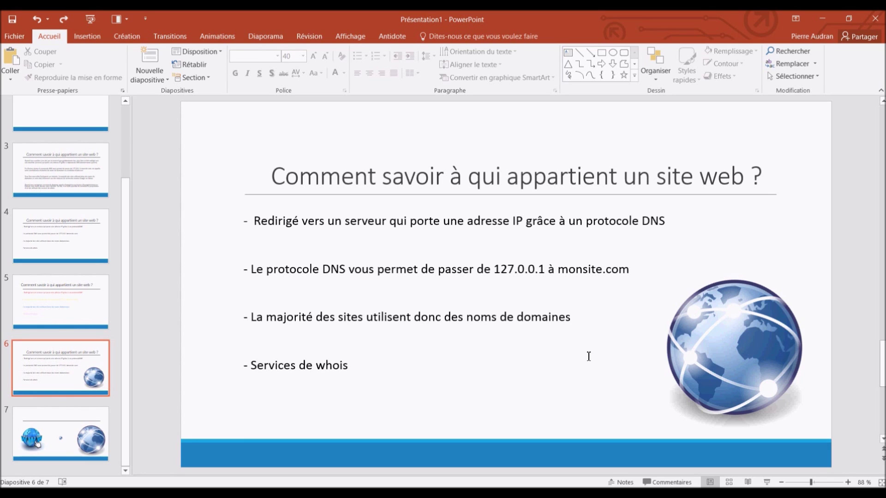
scroll(588, 356, "down", 1)
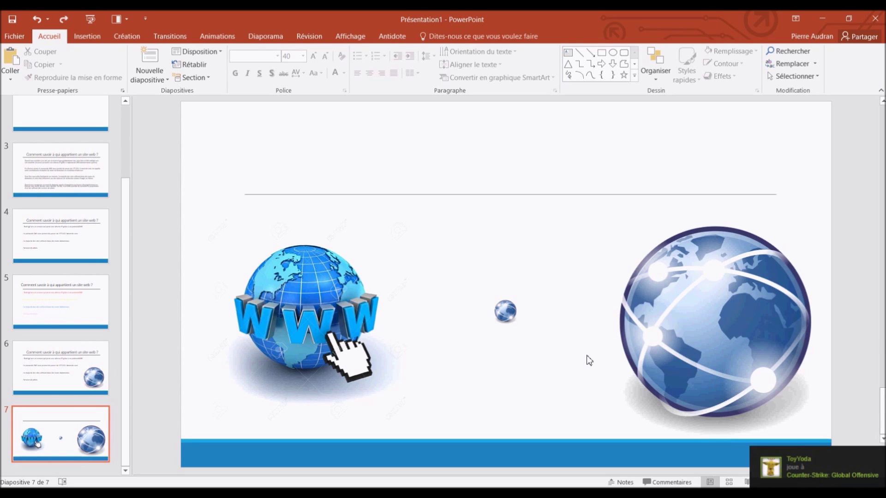
- Enlarge the WWW globe picture and the small middle globe on slide 7
left_click(390, 225)
left_click_drag(414, 213, 522, 105)
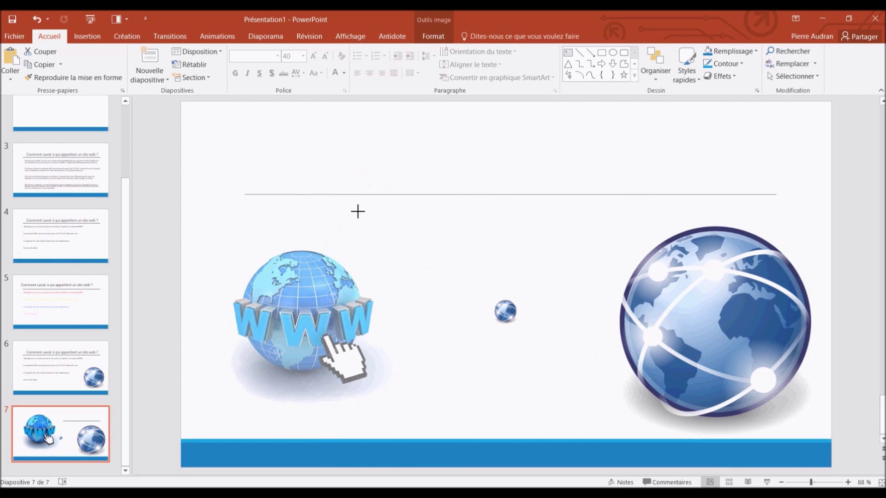
left_click(707, 310)
left_click_drag(484, 317, 500, 328)
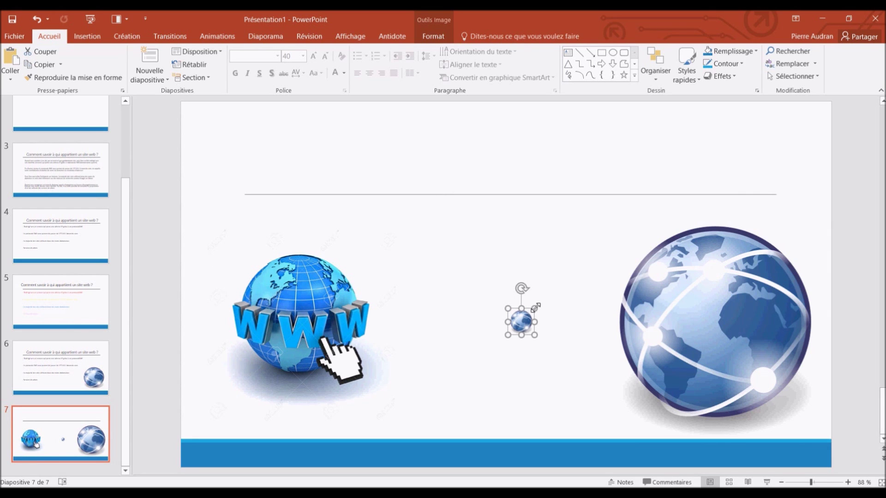
left_click_drag(534, 308, 732, 111)
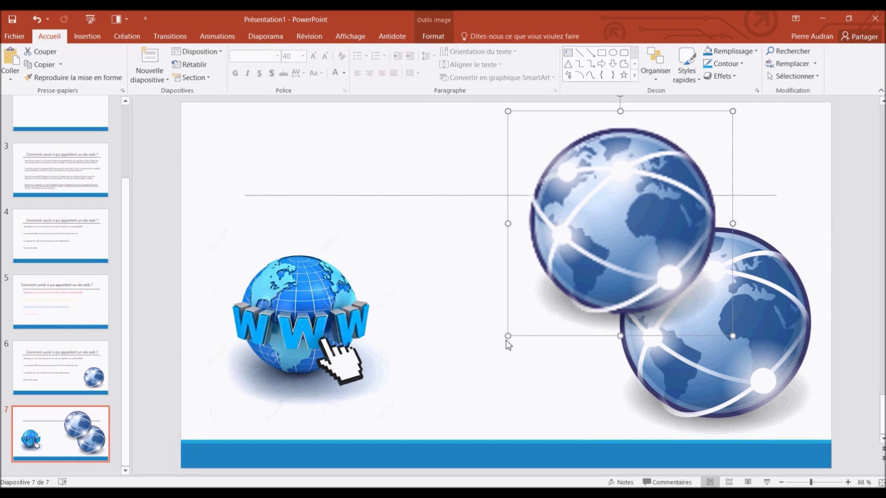
left_click_drag(587, 225, 490, 331)
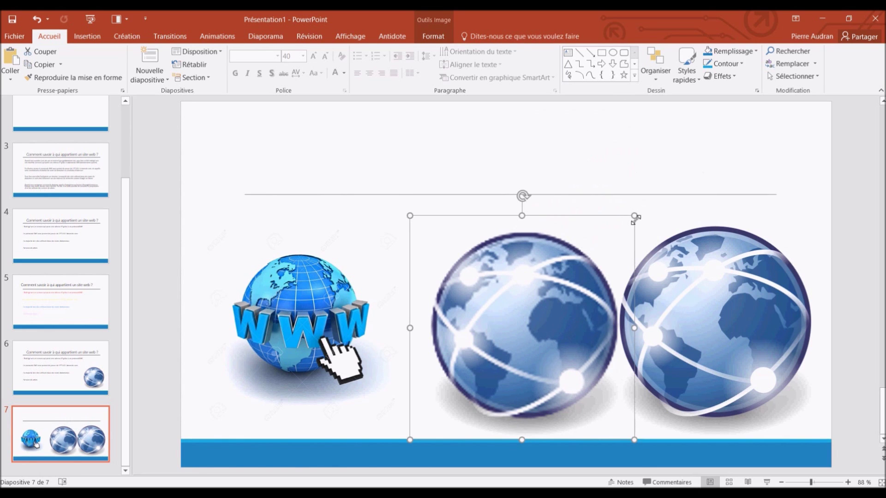
- Fine-tune the middle globe's size and move it up between the WWW and right globes
left_click_drag(634, 216, 664, 191)
left_click_drag(564, 260, 504, 265)
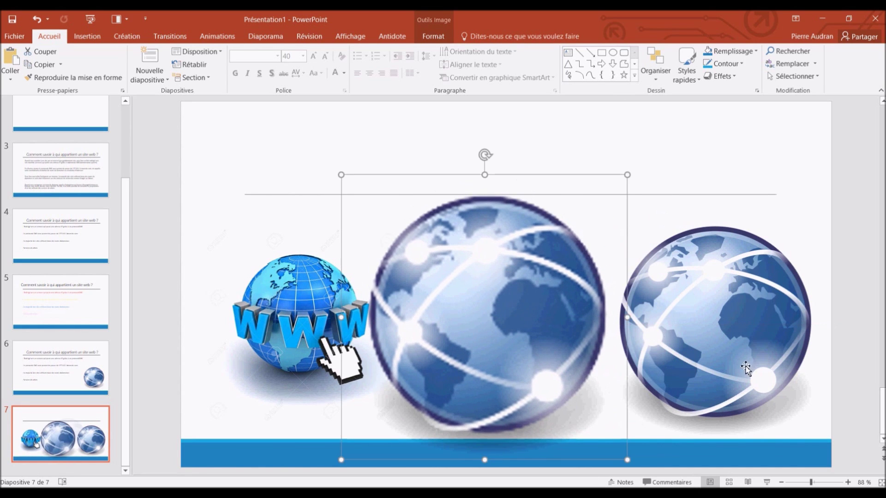
mouse_move(625, 173)
left_mouse_down()
mouse_move(587, 219)
mouse_move(621, 216)
left_mouse_up()
left_click(669, 201)
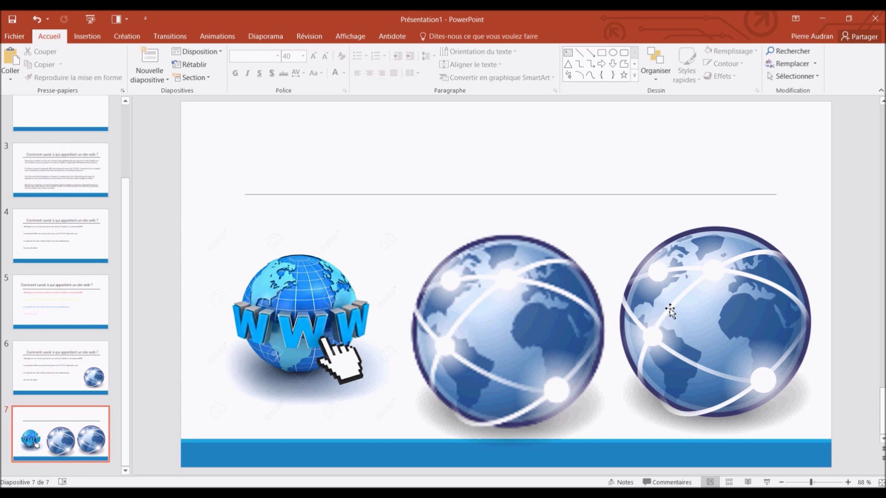
mouse_move(537, 332)
left_mouse_down()
mouse_move(586, 302)
mouse_move(520, 201)
left_mouse_up()
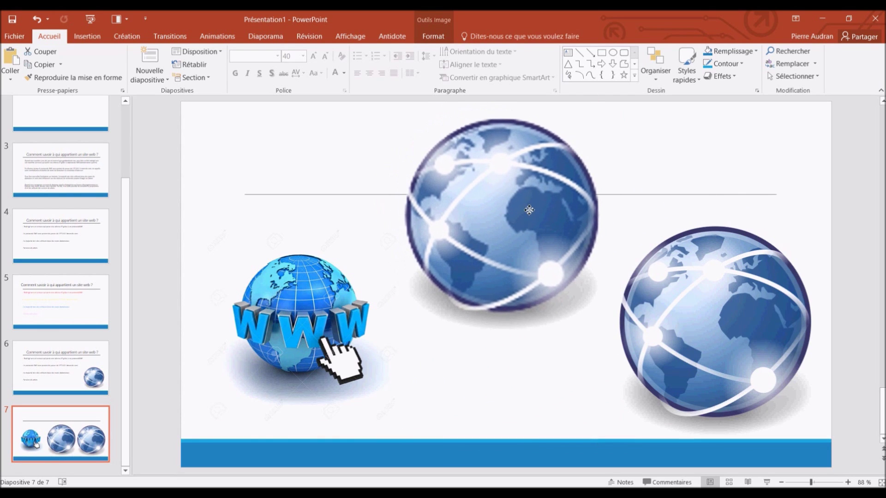
left_click_drag(520, 202, 535, 215)
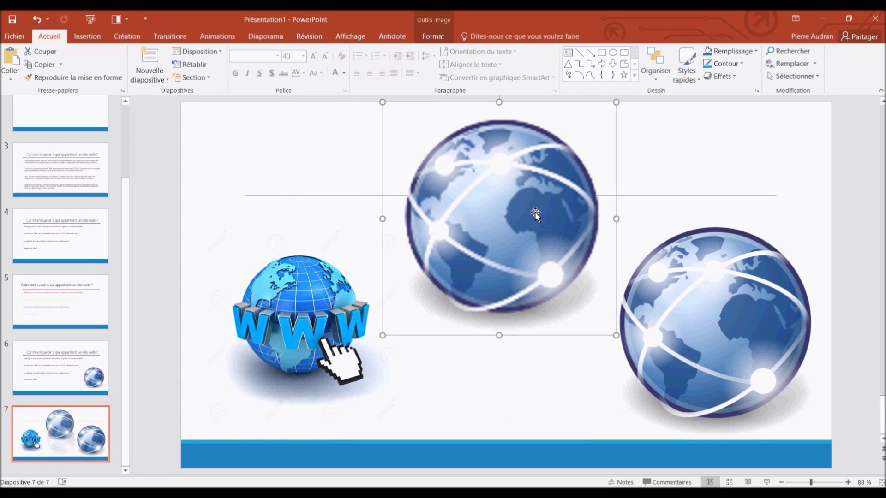
- Apply the dark teal theme to the deck and delete slide 7's middle globe
left_click(126, 37)
left_click(350, 63)
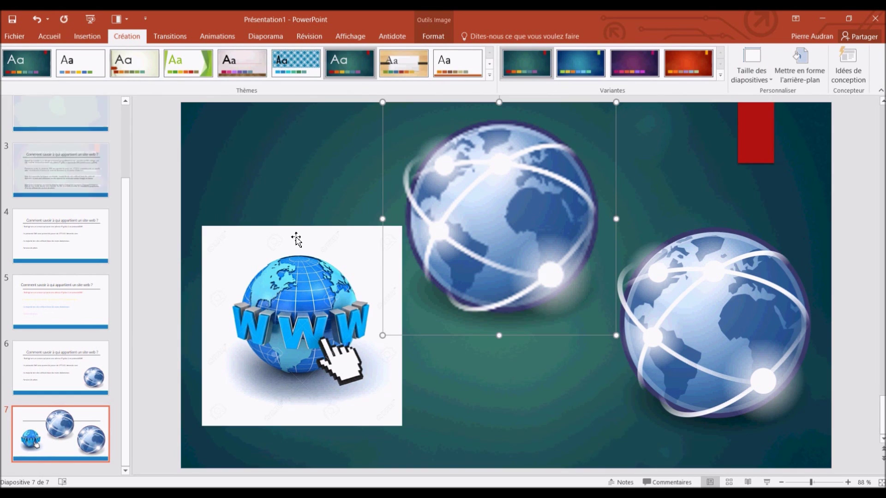
left_click_drag(494, 241, 511, 230)
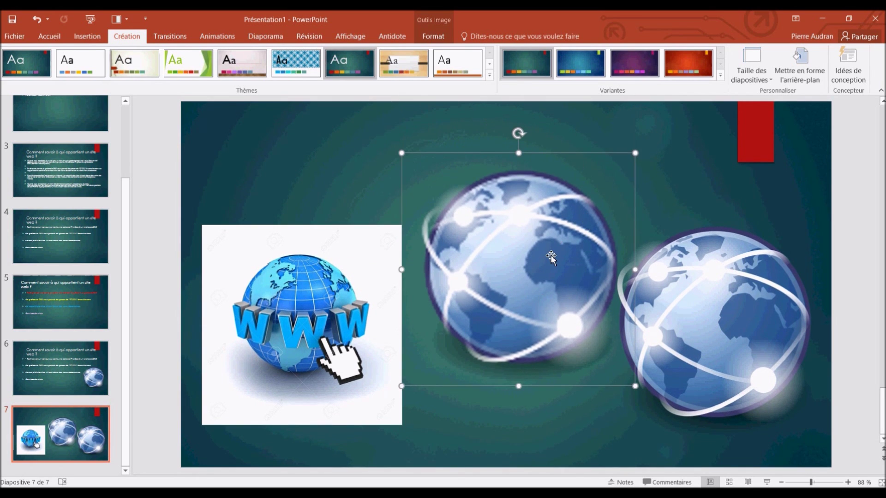
key("Delete")
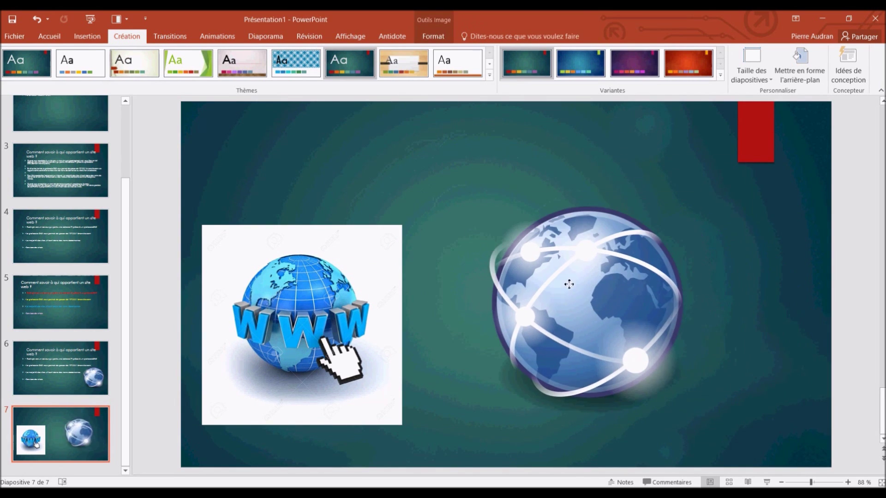
- Reposition the right globe and the WWW picture, moving the WWW picture up and left
left_click_drag(594, 304, 623, 316)
left_click_drag(340, 283, 406, 282)
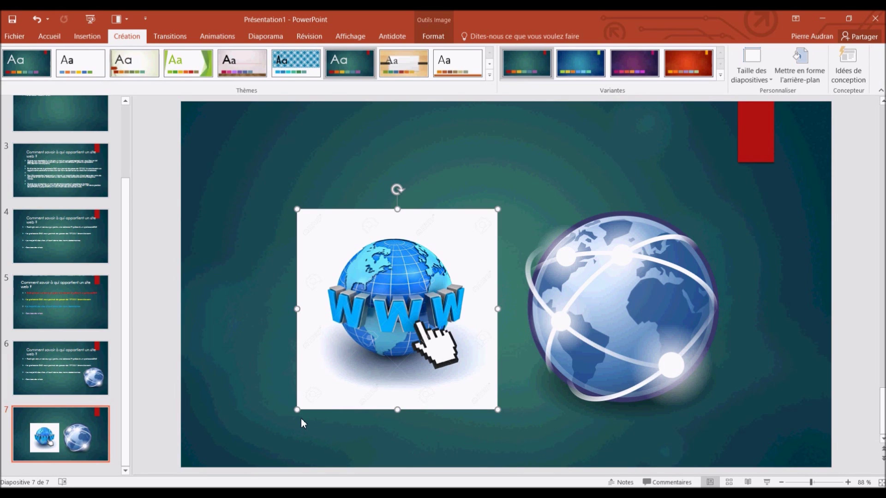
left_click_drag(339, 334, 296, 318)
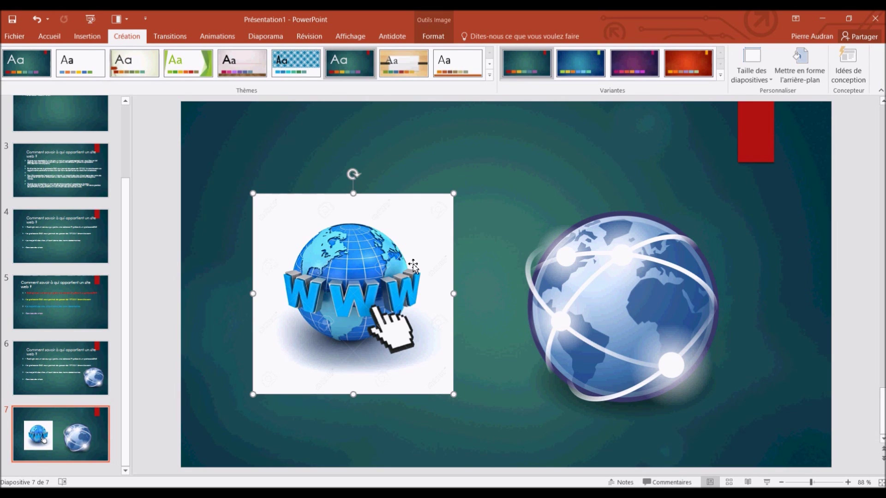
left_click(426, 37)
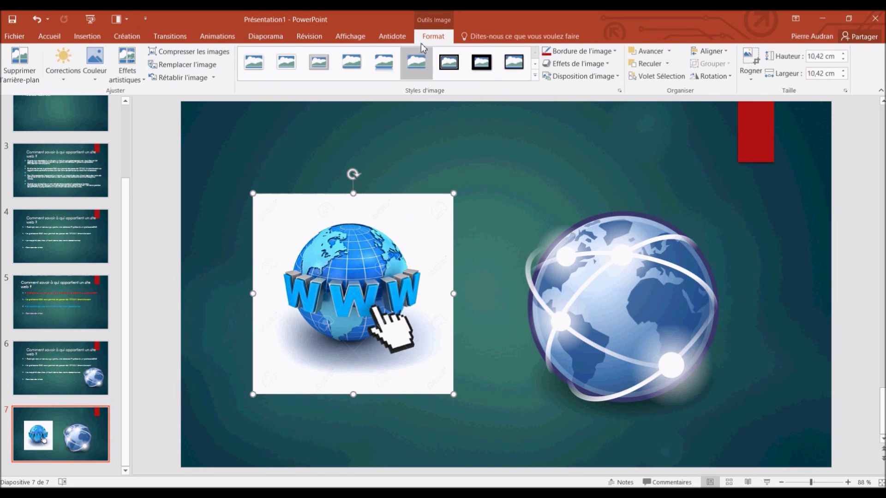
- Remove the WWW picture's white background, marking the pointing hand as an area to keep
left_click(32, 76)
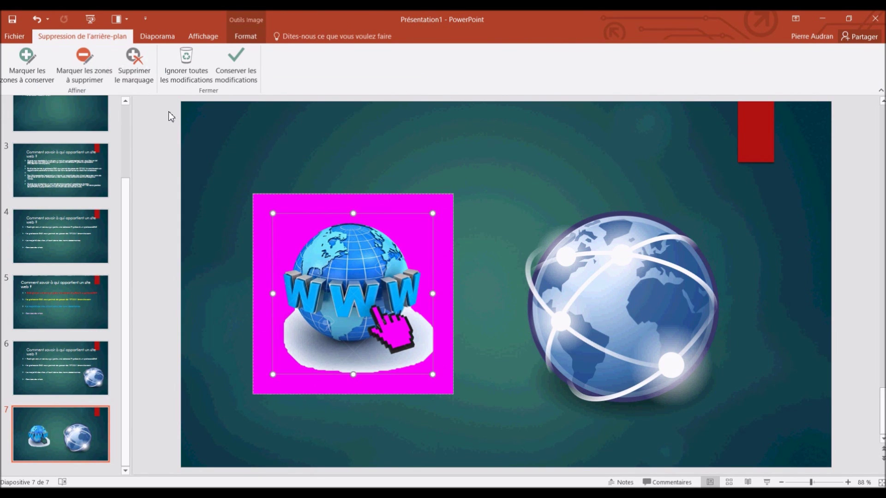
left_click(21, 63)
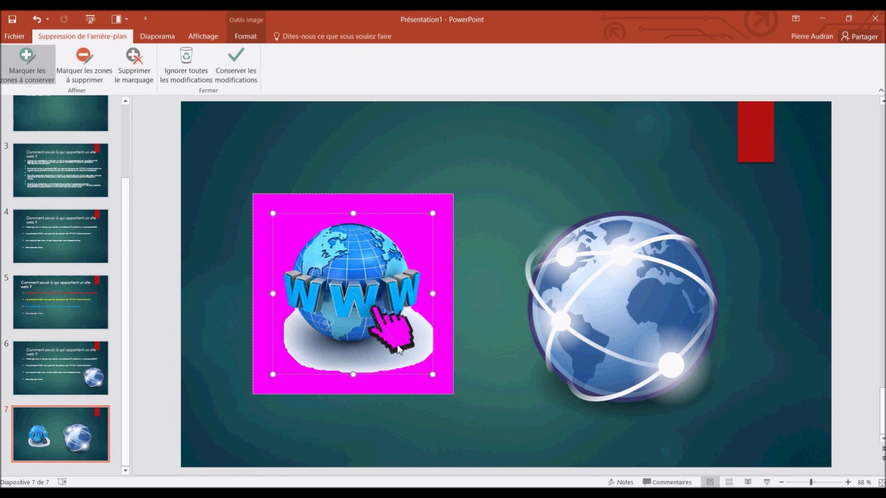
left_click_drag(364, 301, 397, 349)
mouse_move(388, 318)
left_mouse_down()
mouse_move(400, 350)
mouse_move(379, 335)
left_mouse_up()
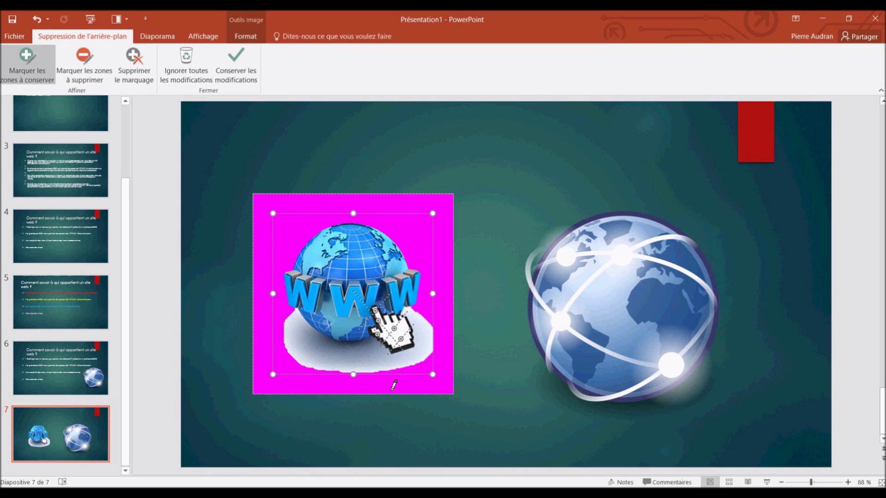
left_click(231, 59)
- Enlarge the WWW picture to 16,31 × 16,31 cm and place it left of the globe
left_click(579, 194)
left_click_drag(366, 277, 362, 277)
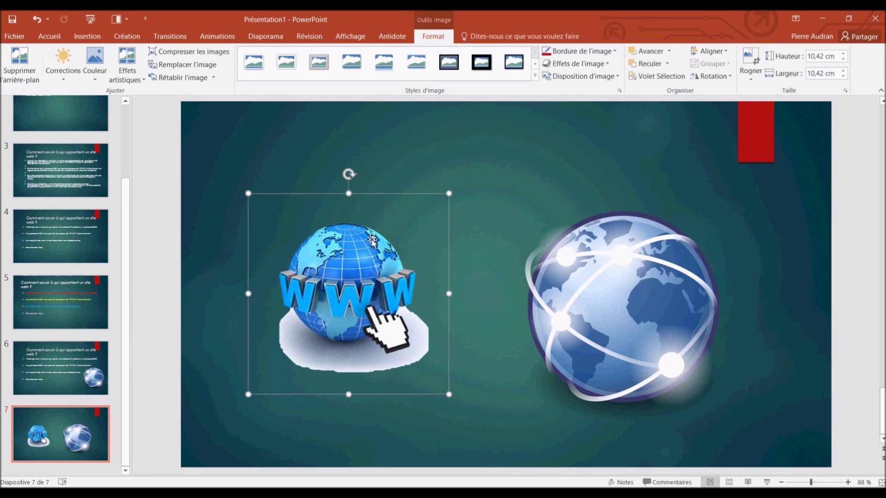
left_click_drag(450, 192, 560, 129)
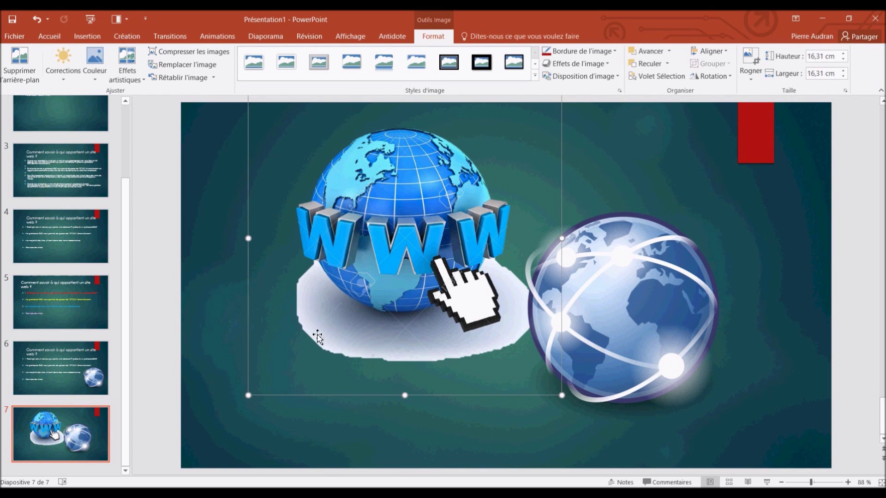
left_click_drag(441, 277, 374, 307)
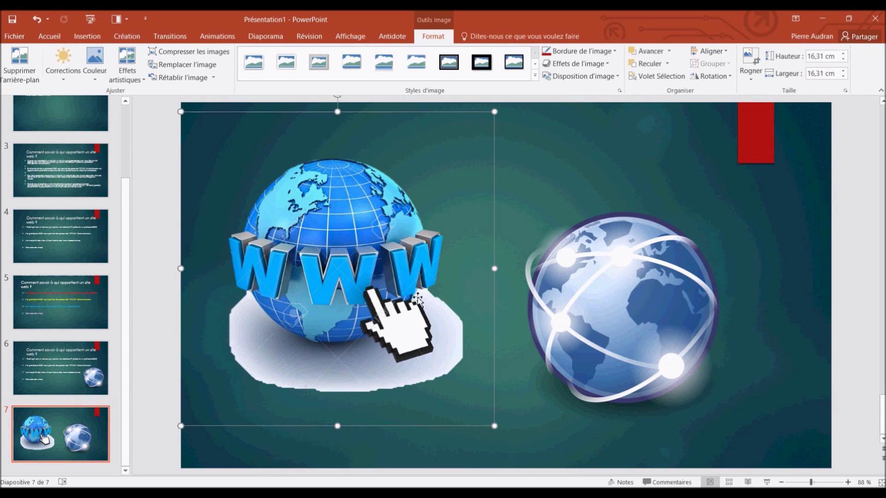
- Settle the WWW picture beside the globe and switch to the Application-mobile-OR presentation
left_click_drag(414, 294, 435, 327)
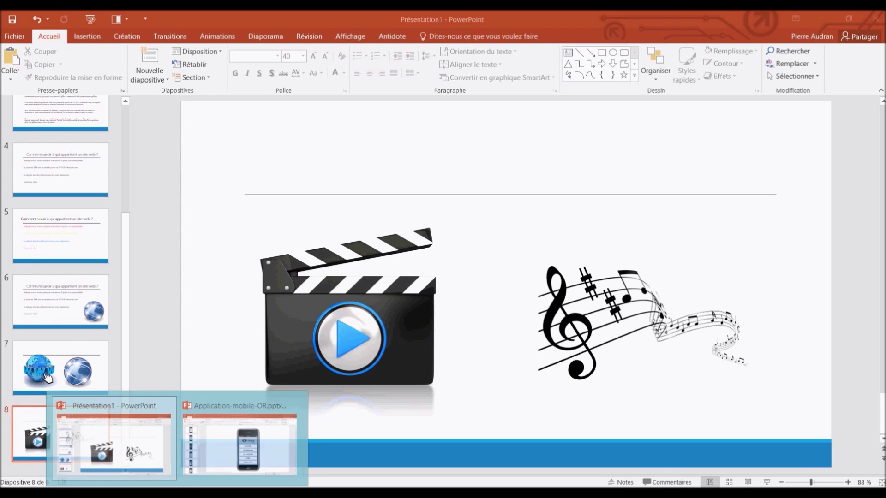
left_click(276, 439)
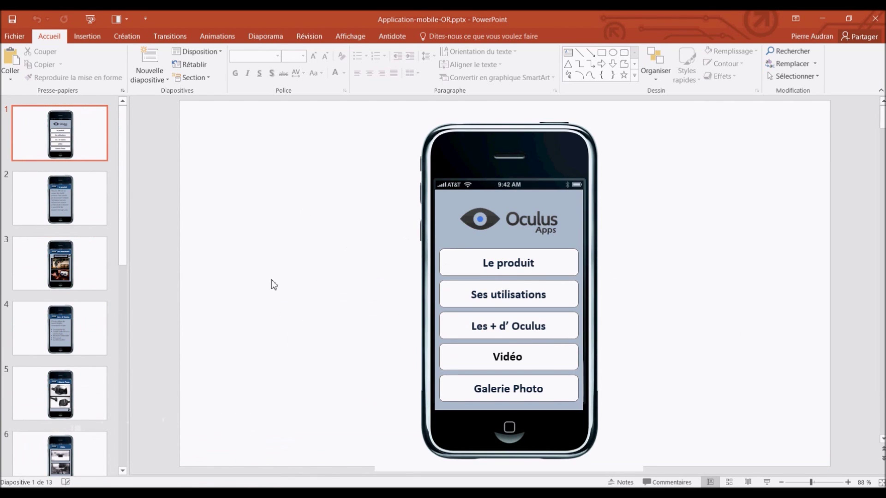
left_click_drag(121, 155, 121, 357)
scroll(110, 369, "up", 2)
scroll(109, 230, "up", 5)
scroll(113, 148, "up", 5)
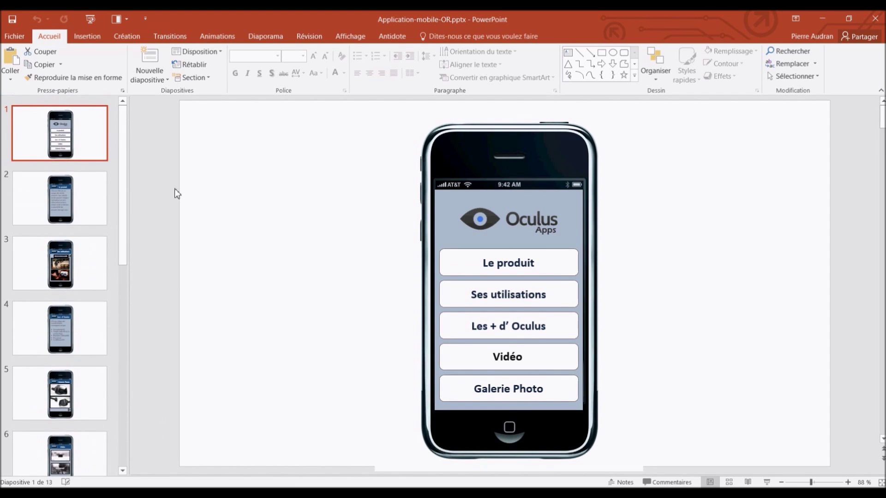
- Browse the Oculus Apps slides, return to slide 1, and start the slide show
left_click(88, 203)
left_click(75, 281)
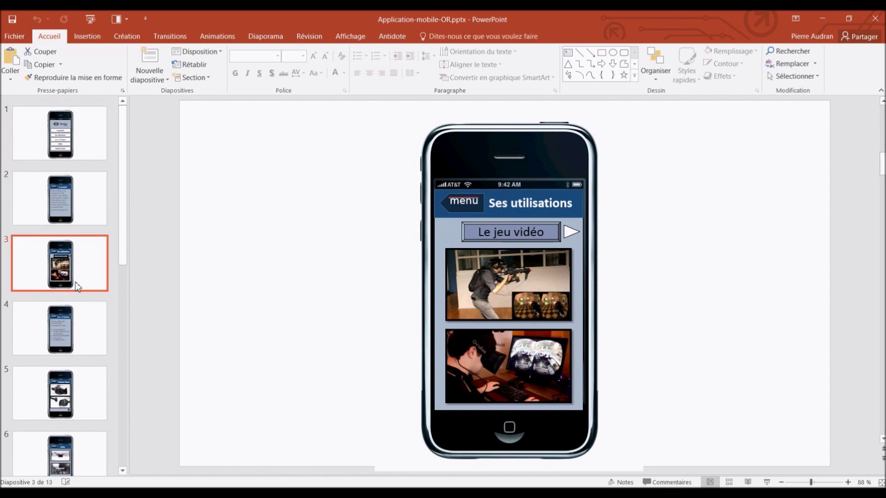
left_click(80, 325)
left_click(80, 382)
left_click_drag(119, 255, 115, 392)
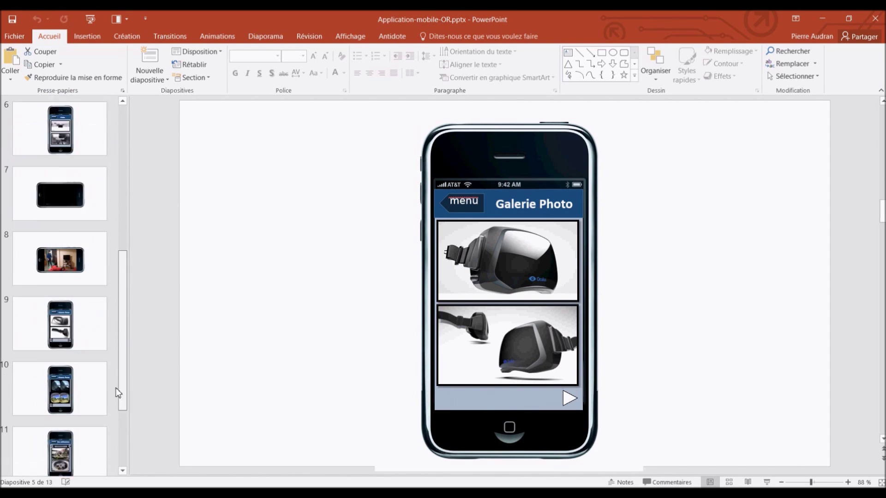
left_click_drag(119, 393, 109, 251)
left_click(82, 138)
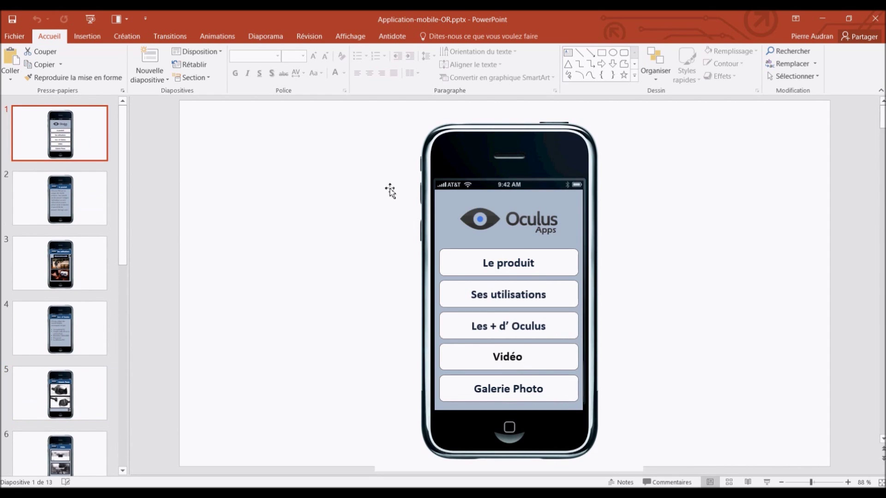
left_click(764, 482)
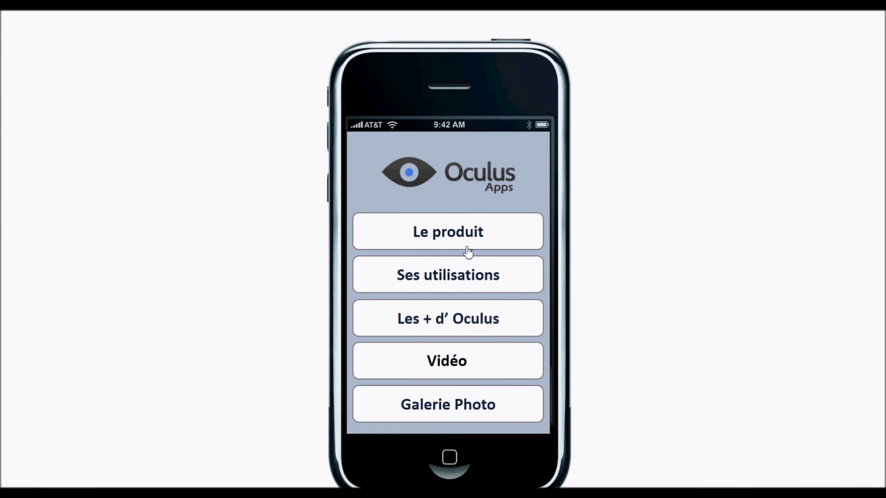
- In the slide show, view Le produit, then step through Ses utilisations categories to Education
left_click(418, 232)
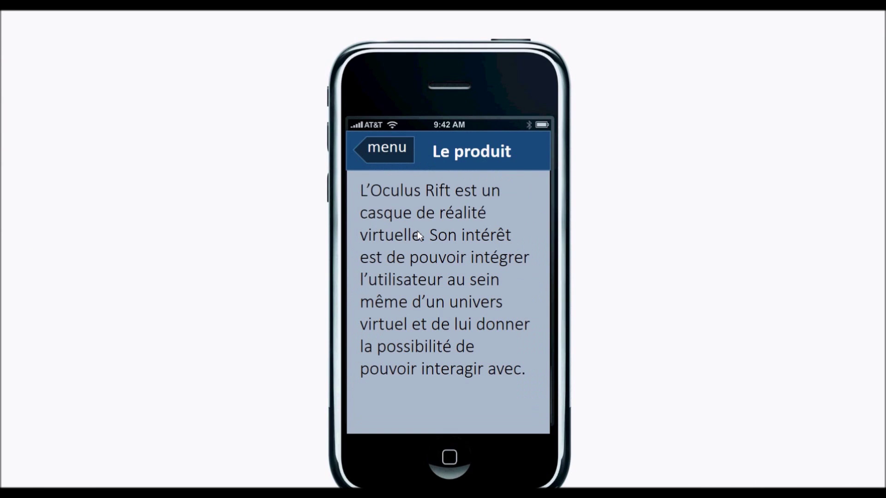
left_click(374, 154)
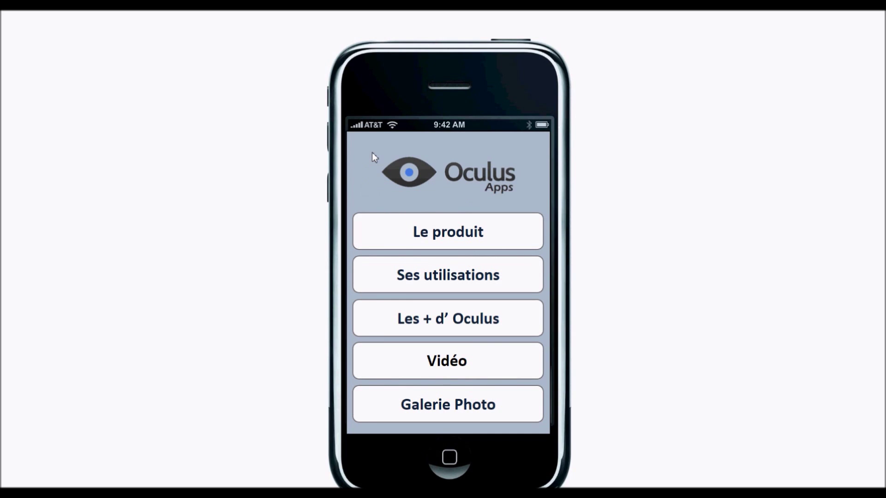
left_click(429, 273)
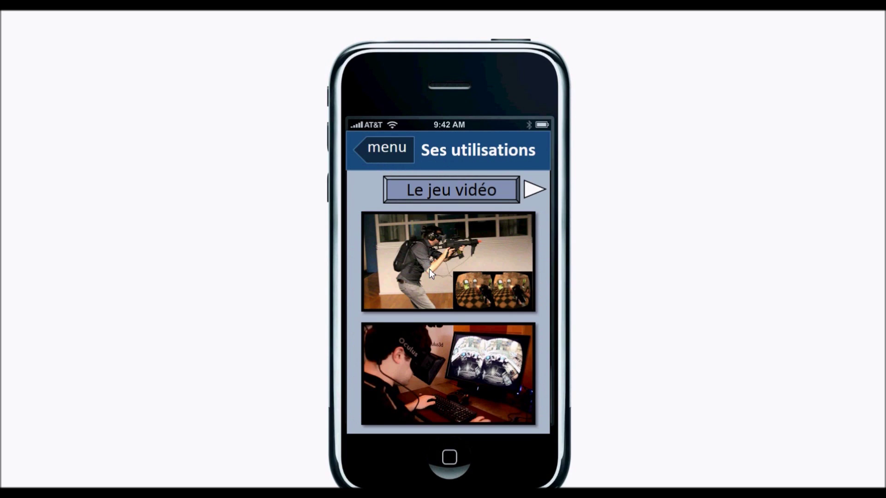
left_click(531, 190)
left_click(531, 191)
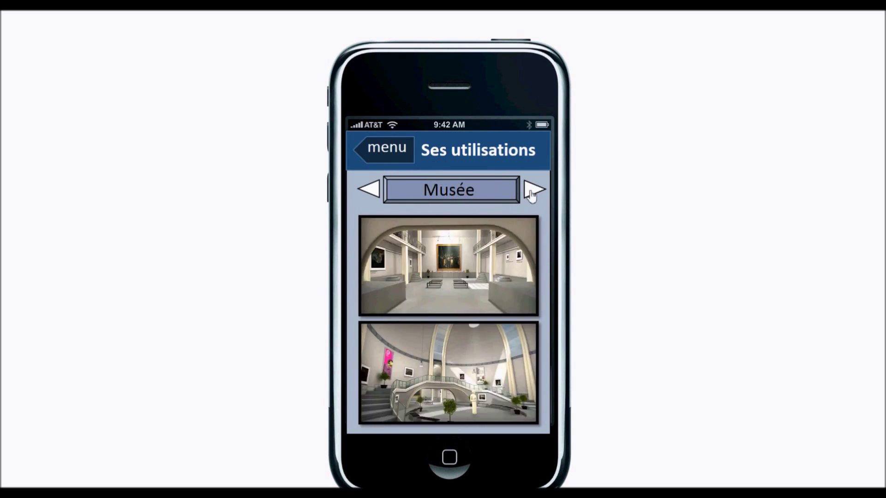
left_click(532, 191)
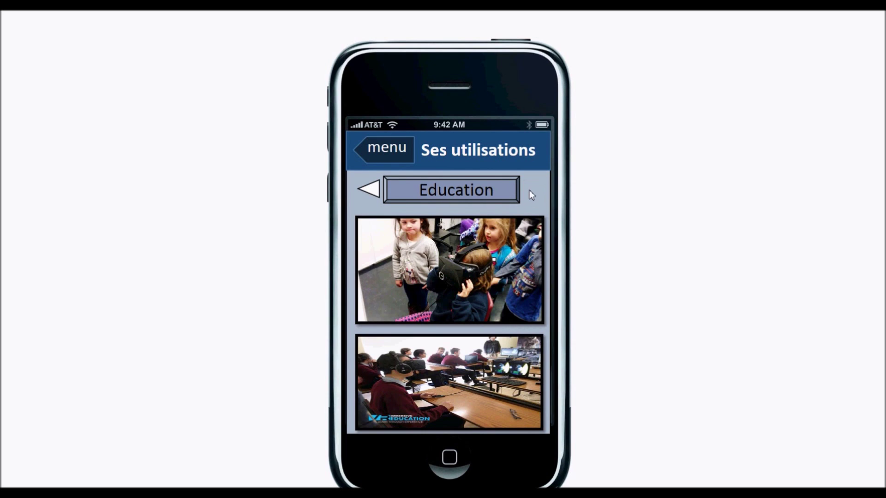
- Go back through the usage categories, view Les + d'Oculus, and end the slide show
left_click(369, 189)
left_click(369, 189)
left_click(391, 164)
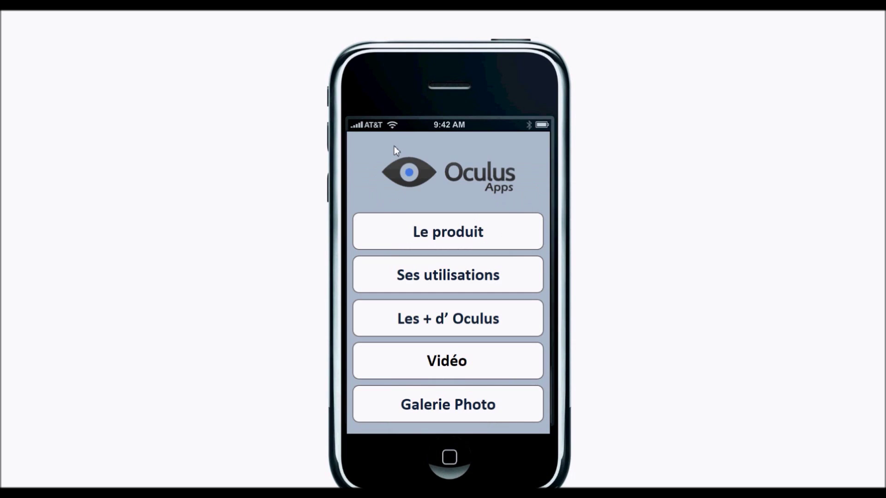
left_click(462, 328)
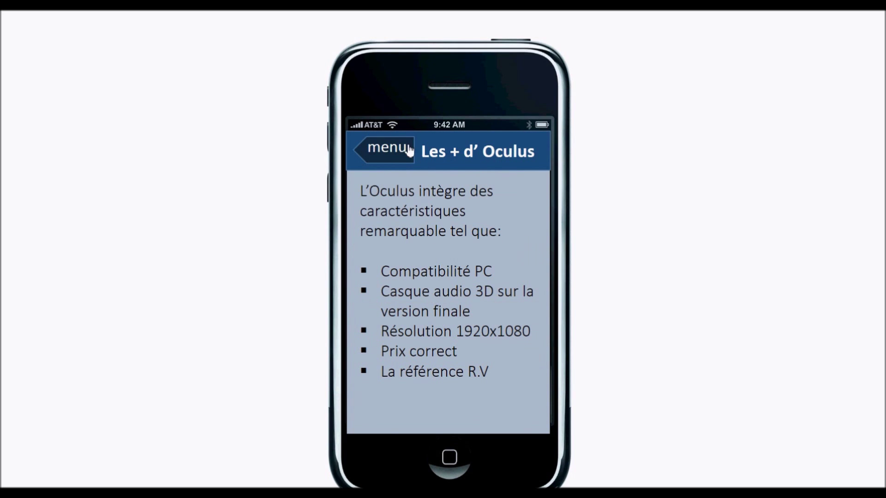
left_click(409, 150)
key("Escape")
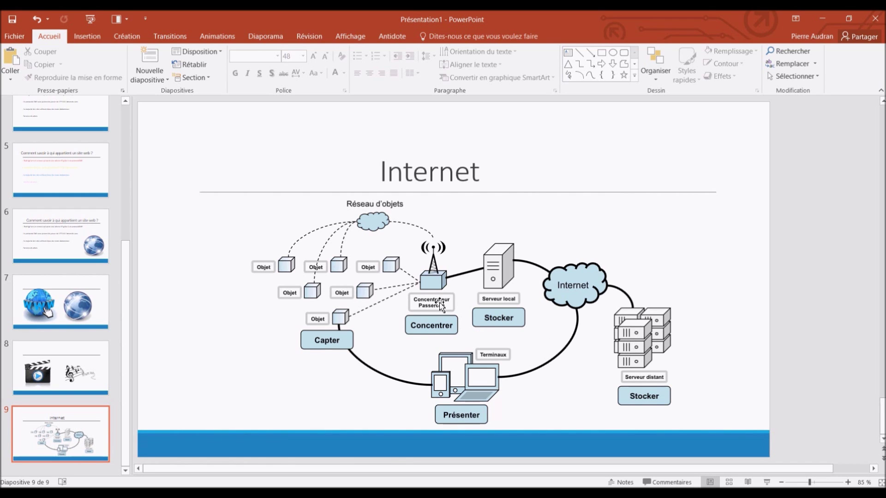
- Insert a Secteurs pie chart with the default Ventes data onto the Internet slide
left_click(87, 36)
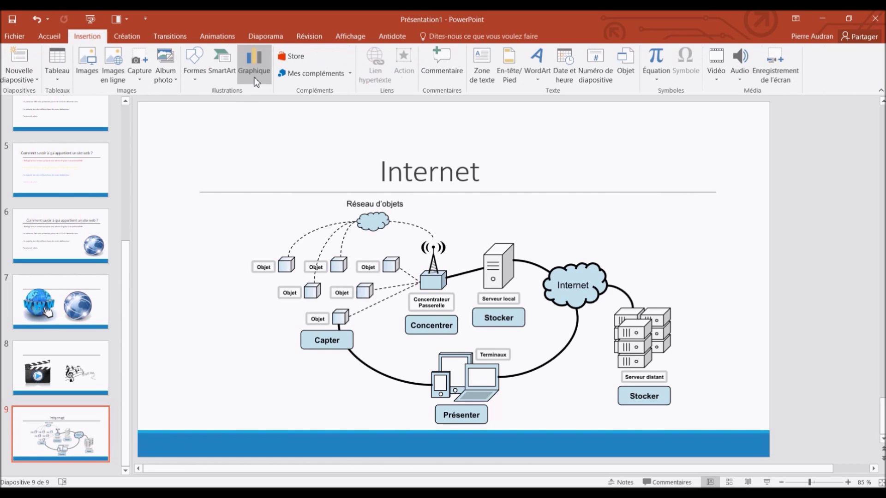
left_click(258, 67)
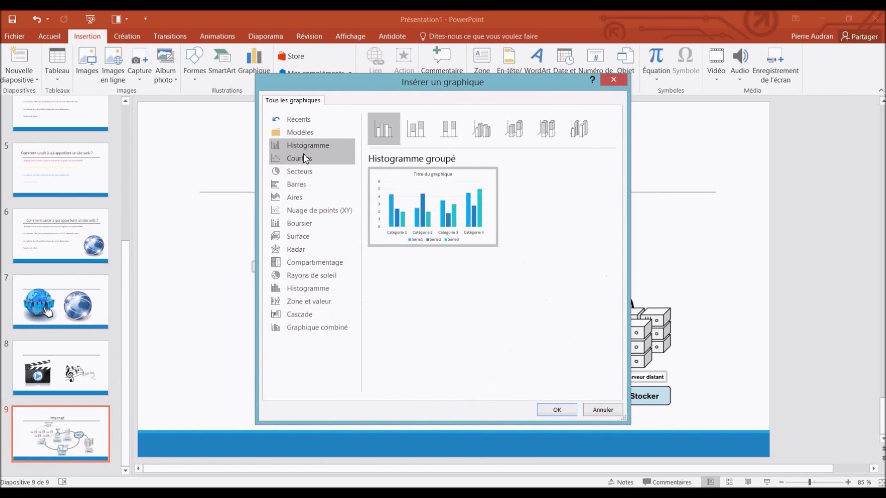
left_click(306, 162)
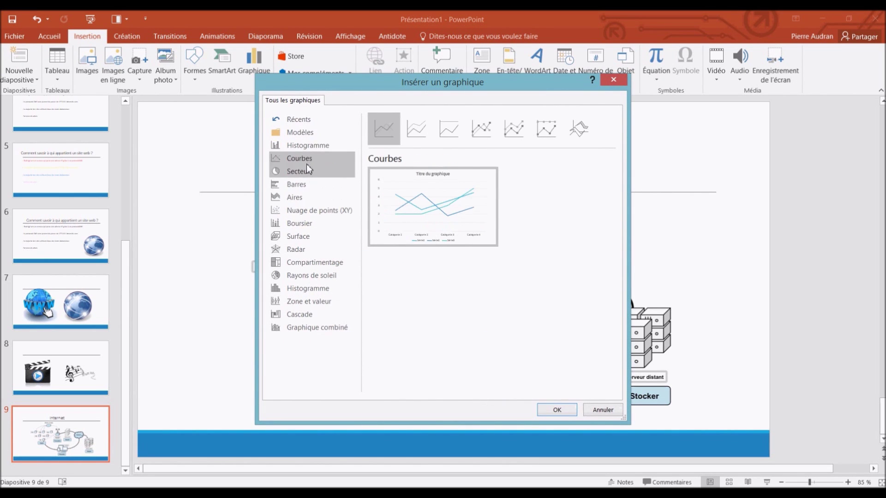
left_click(308, 166)
mouse_move(433, 206)
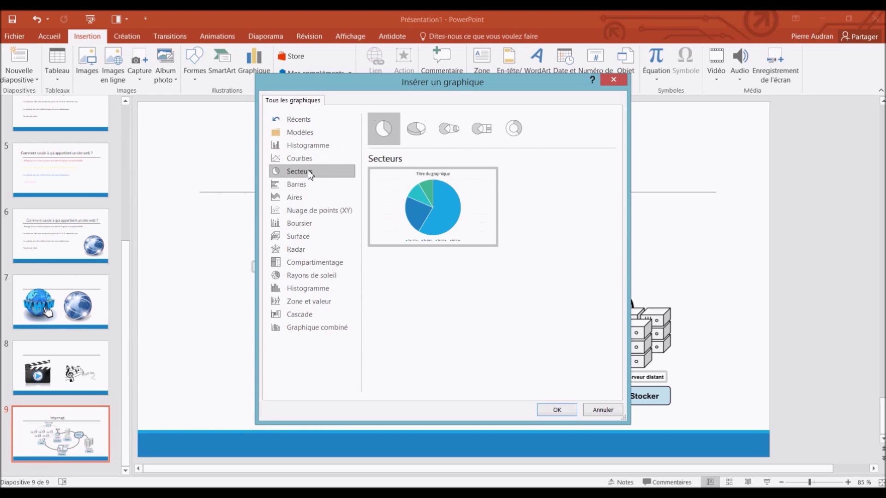
left_click(556, 409)
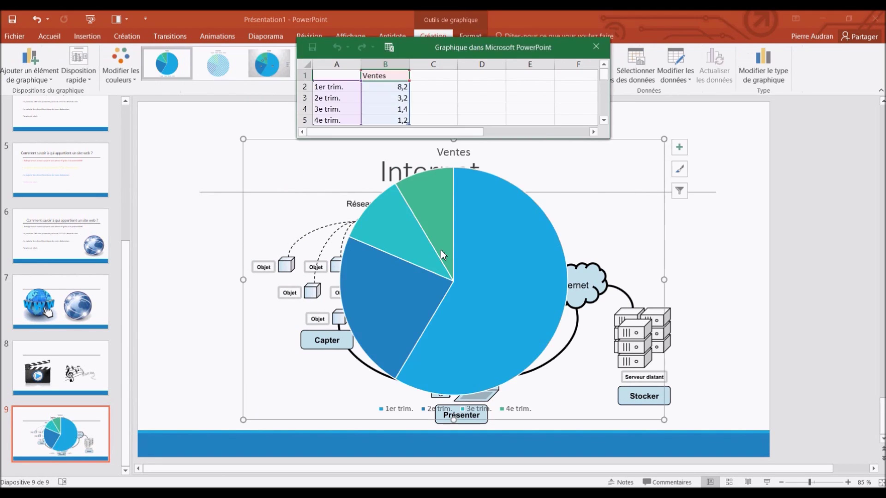
left_click_drag(685, 129, 770, 129)
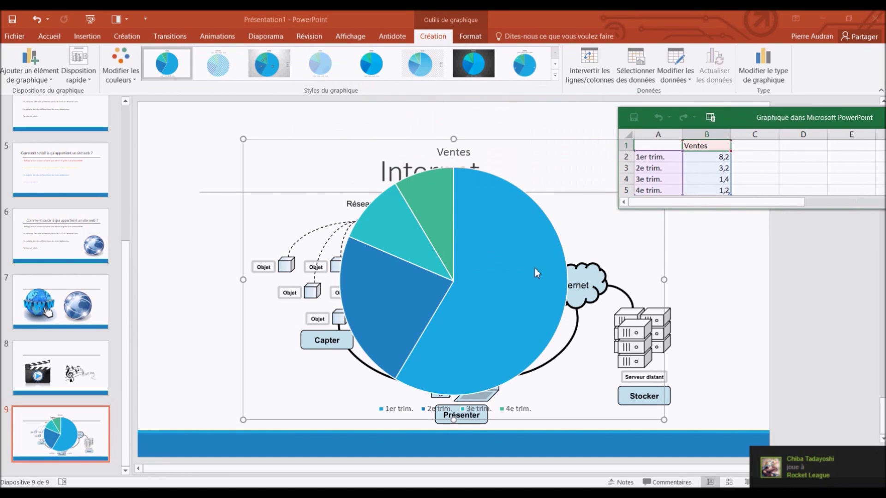
left_click_drag(243, 139, 498, 297)
mouse_move(593, 307)
left_mouse_down()
mouse_move(700, 267)
mouse_move(707, 237)
left_mouse_up()
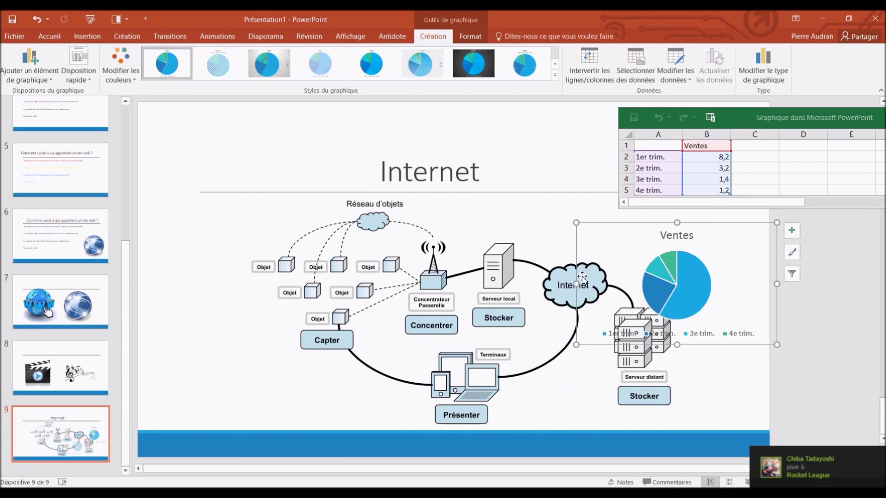
- Delete the network diagram and enlarge the pie chart, centred under the Internet title
left_click(377, 328)
key("Delete")
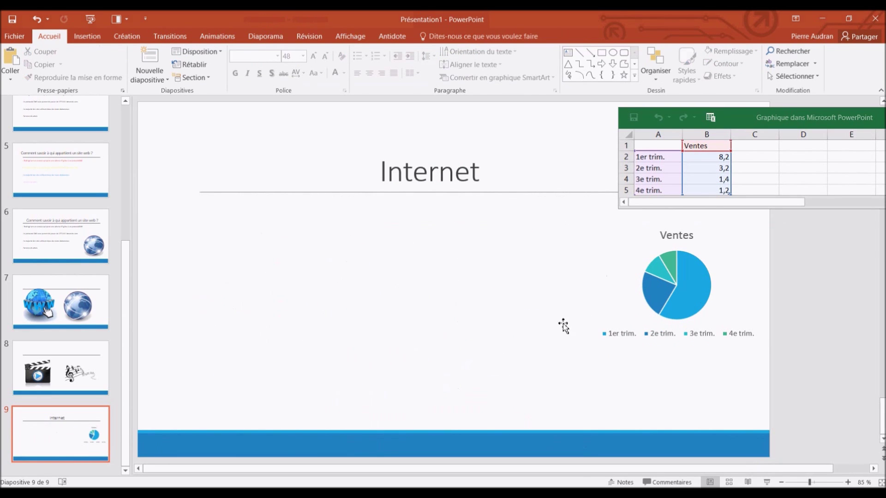
left_click(689, 291)
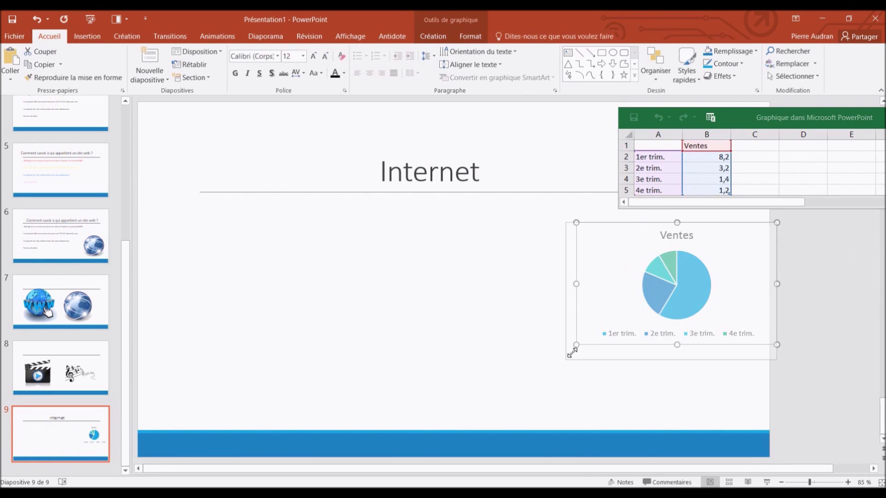
left_click_drag(584, 356, 518, 401)
left_click_drag(480, 224, 321, 209)
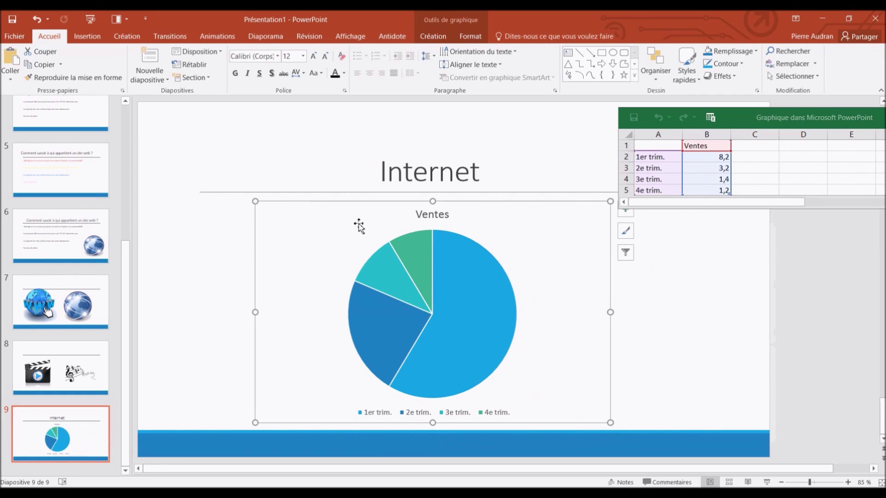
left_click(697, 312)
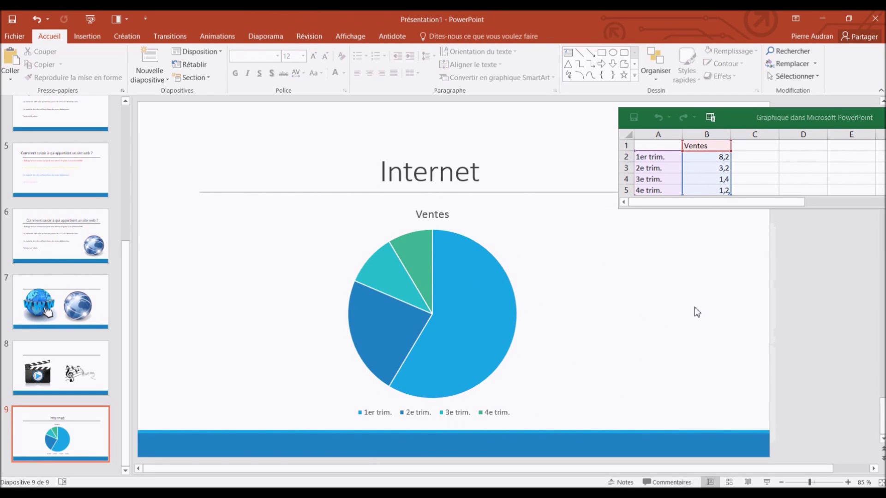
left_click(707, 146)
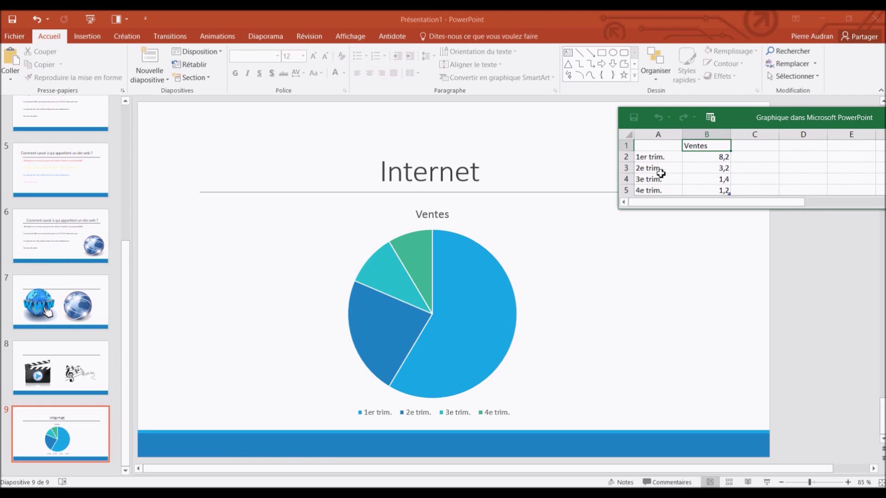
- In the chart datasheet, rename header B1 to Site Web and category A2 to Facebook
double_click(715, 147)
key("BackSpace")
key("BackSpace")
key("BackSpace")
type("eb")
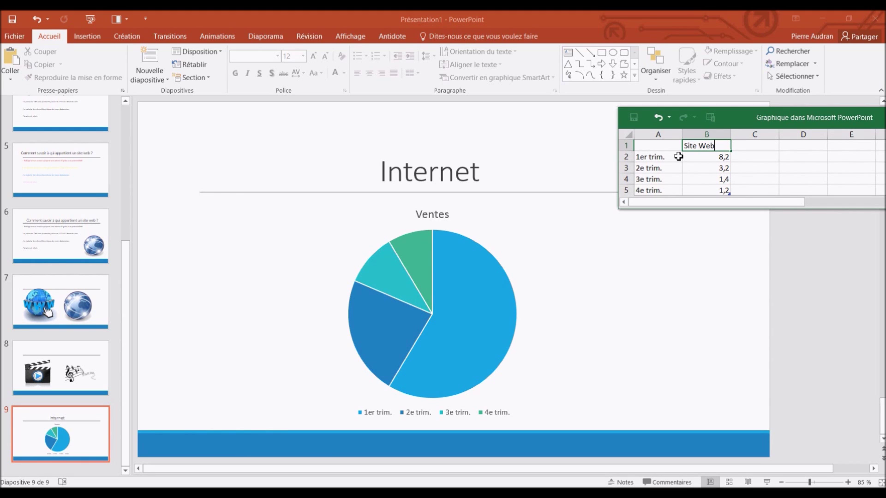
left_click(675, 158)
type("Face")
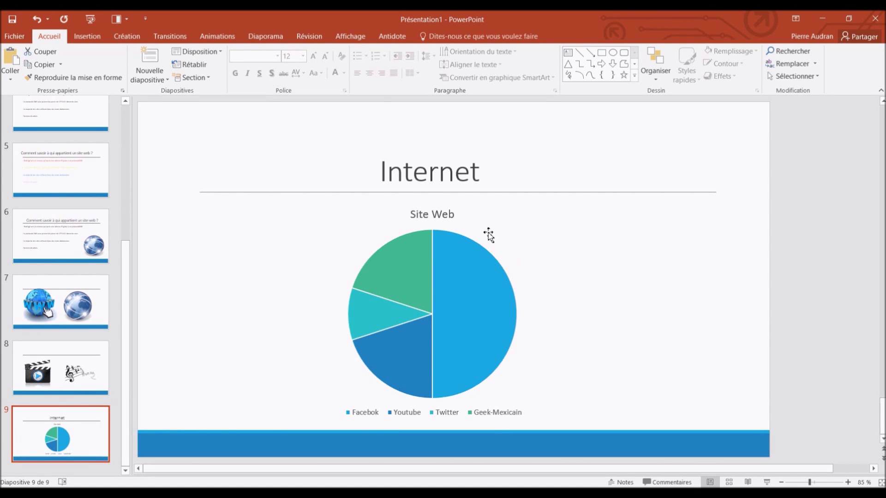
left_click(437, 240)
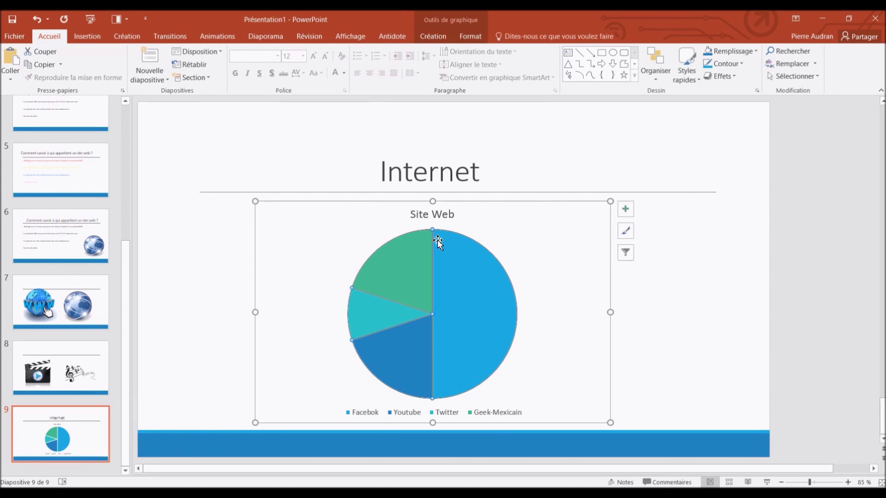
- Try Entrée brusque, Flottant entrant, Fractionner, Fondu and Rotation animations on the pie chart
left_click(197, 42)
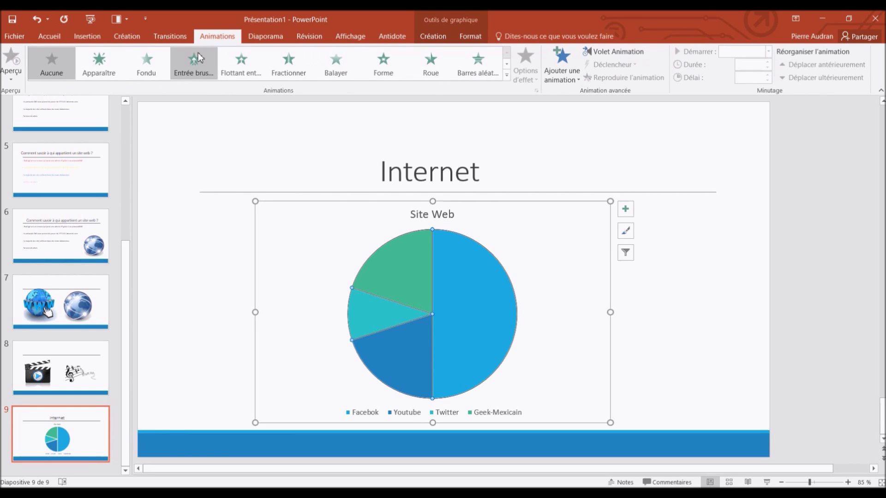
left_click(199, 58)
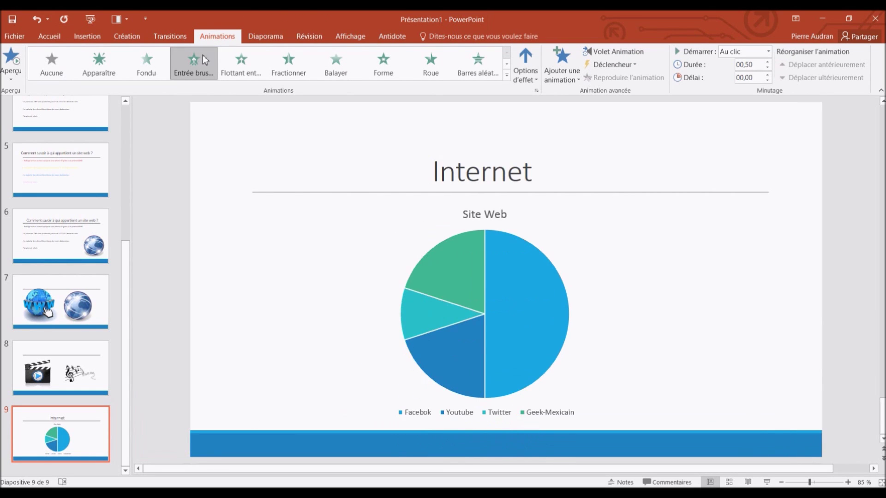
left_click(241, 58)
left_click(285, 58)
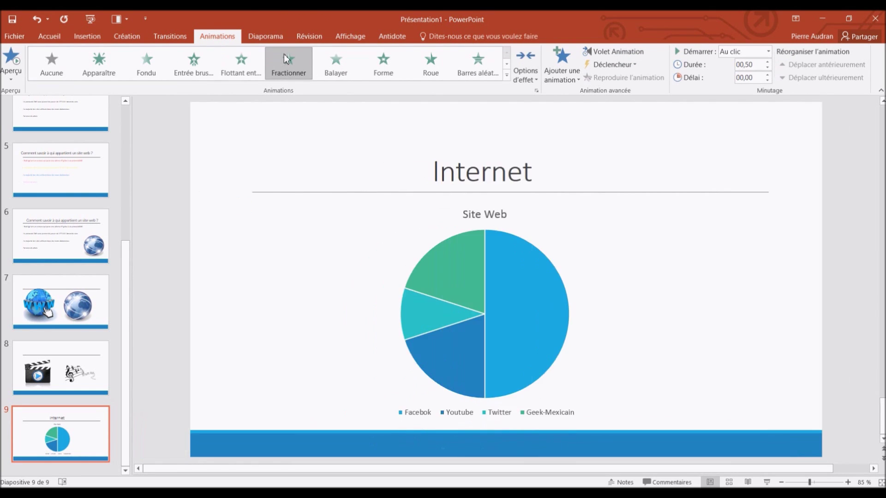
left_click(143, 62)
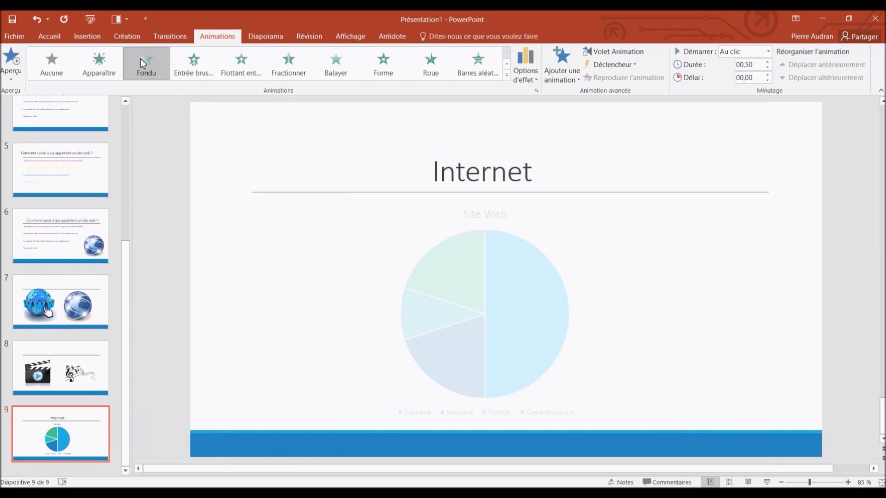
left_click(143, 62)
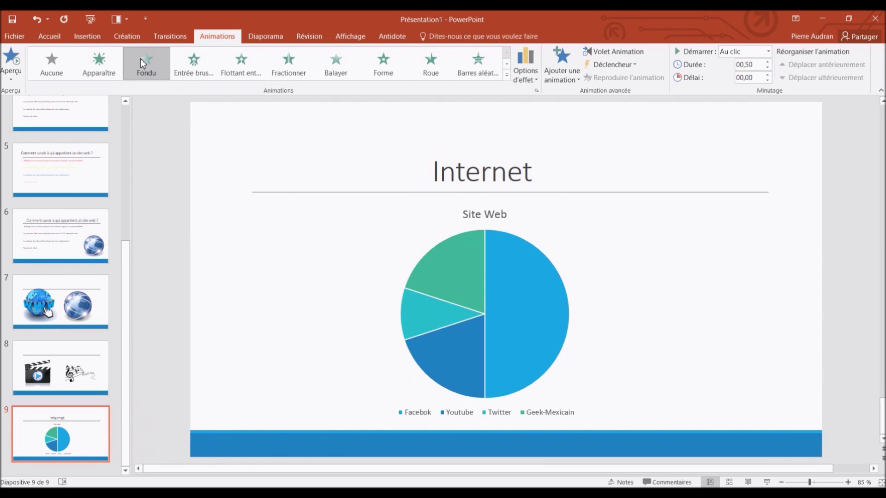
left_click(506, 65)
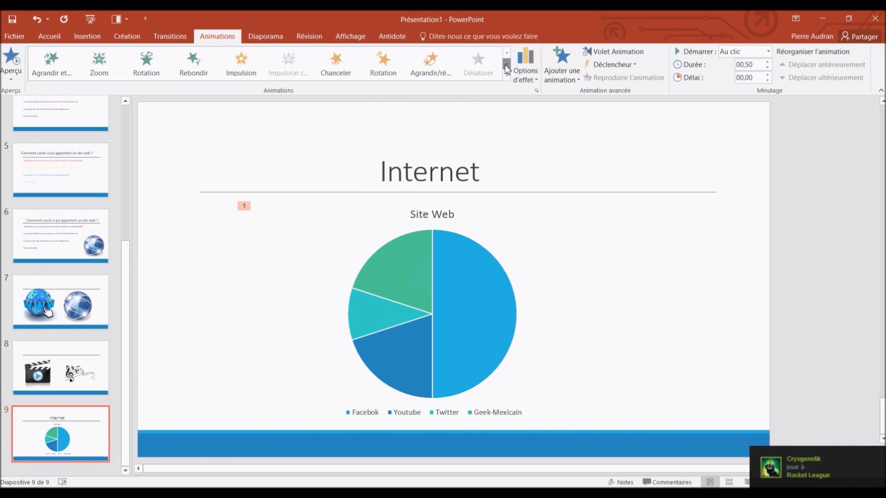
left_click(506, 64)
left_click(507, 53)
left_click(374, 57)
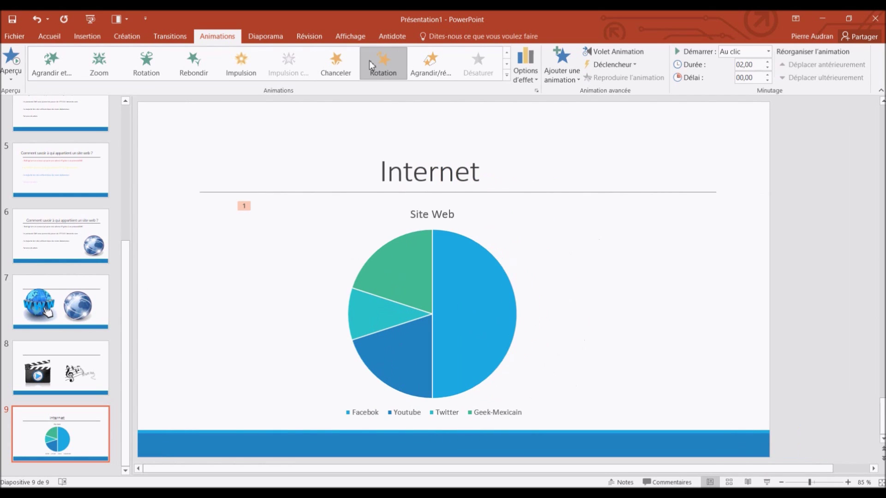
- Settle on a Fondu animation for the chart, starting Au clic, lasting 00,50
left_click(192, 60)
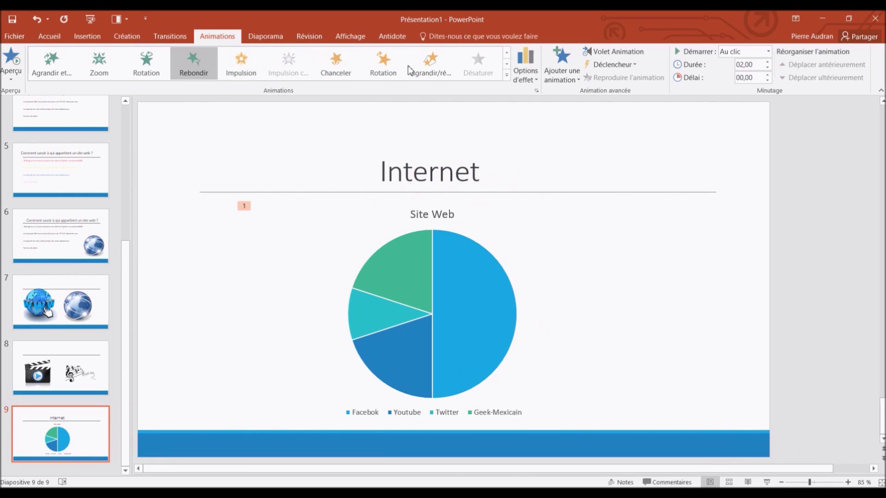
left_click(506, 53)
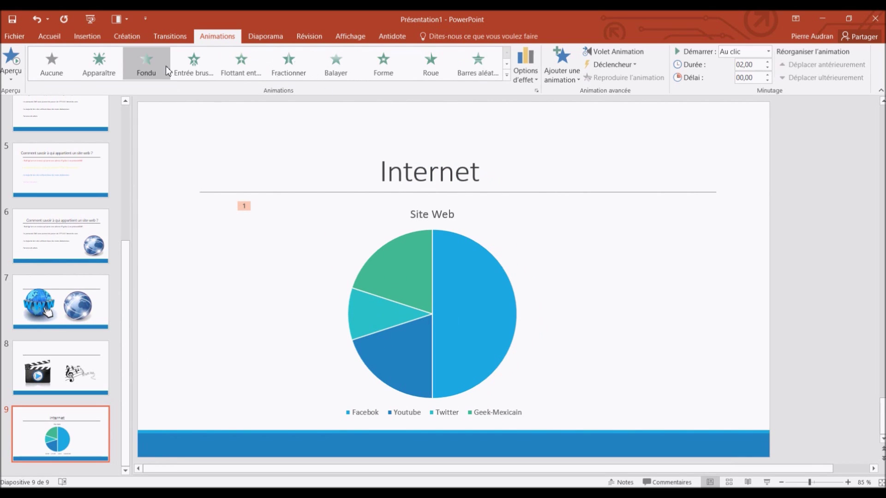
left_click(166, 69)
left_click(768, 53)
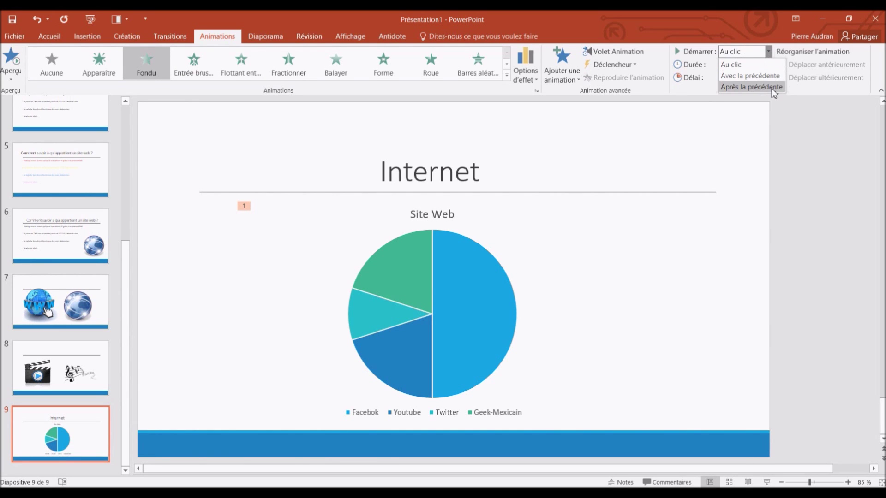
left_click(677, 109)
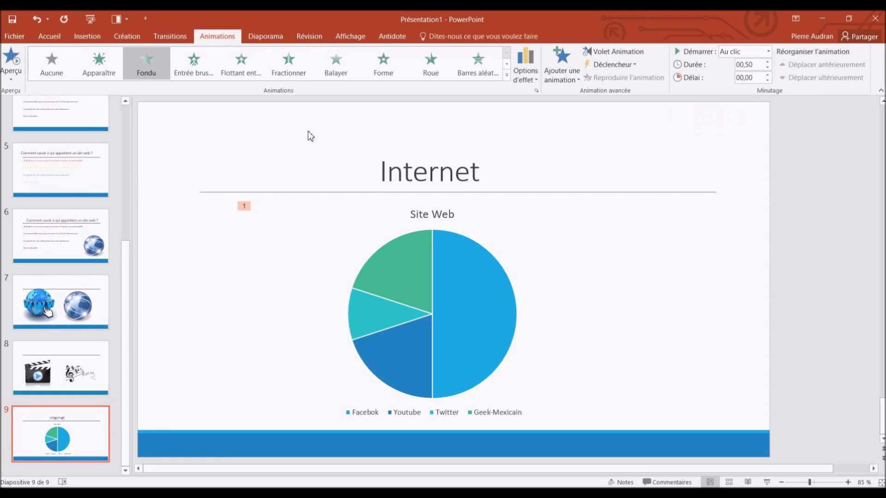
left_click_drag(123, 247, 131, 107)
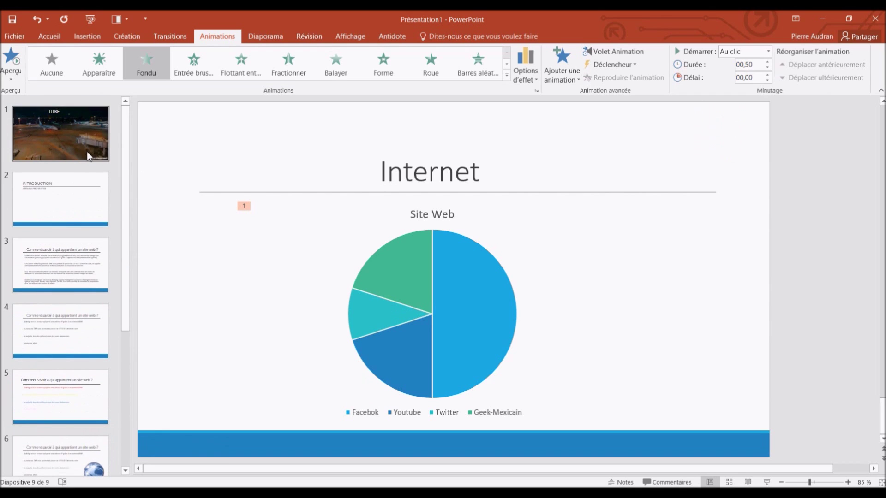
- Give the INTRODUCTION slide a Couper transition
left_click(56, 198)
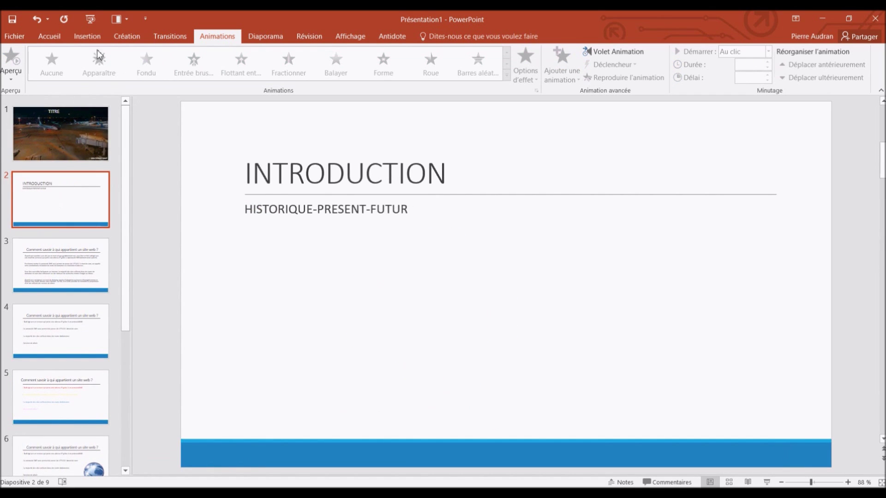
left_click(163, 37)
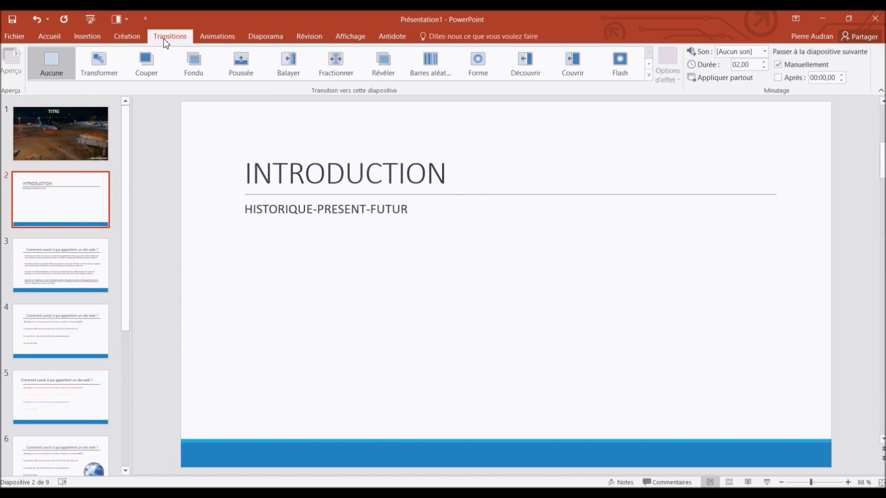
left_click(158, 57)
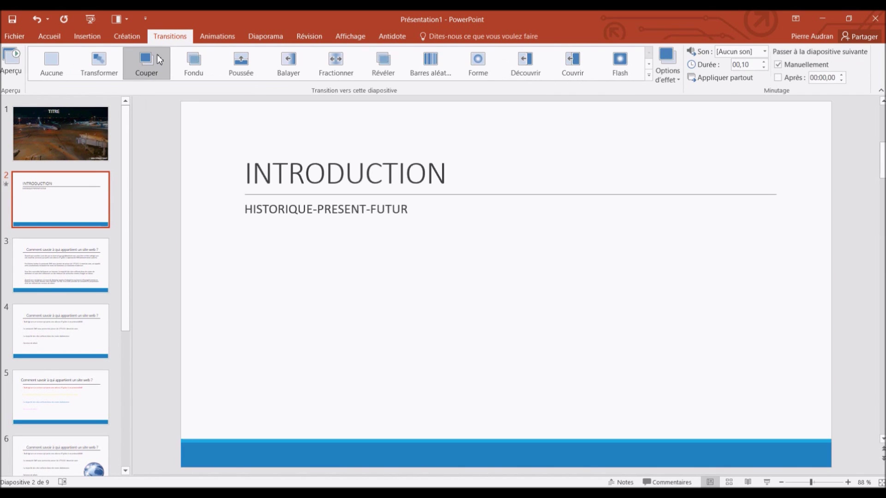
key("Down")
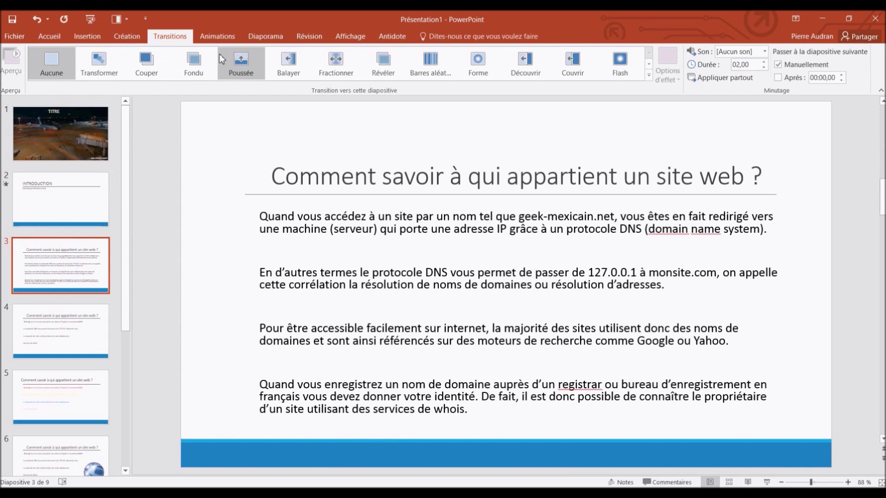
- Try Poussée, Balayer, Fractionner and Révéler on slide 3, then set it to Aucune
left_click(246, 66)
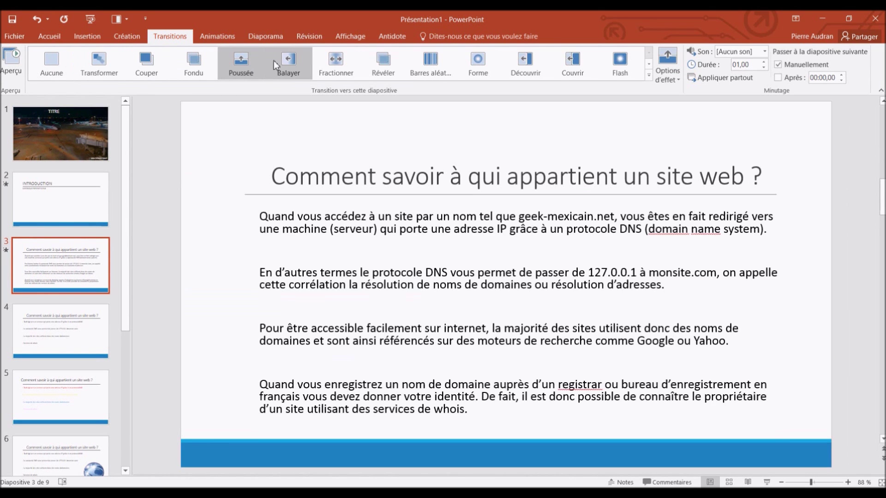
left_click(278, 59)
left_click(327, 63)
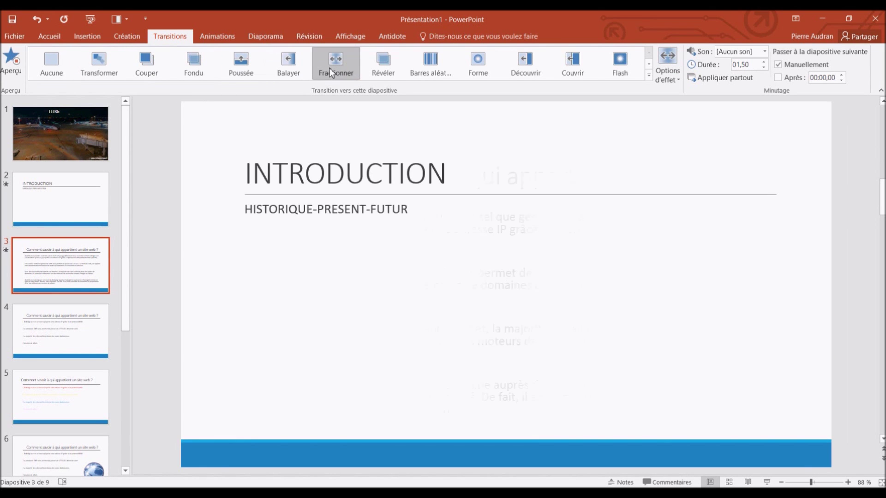
left_click(375, 67)
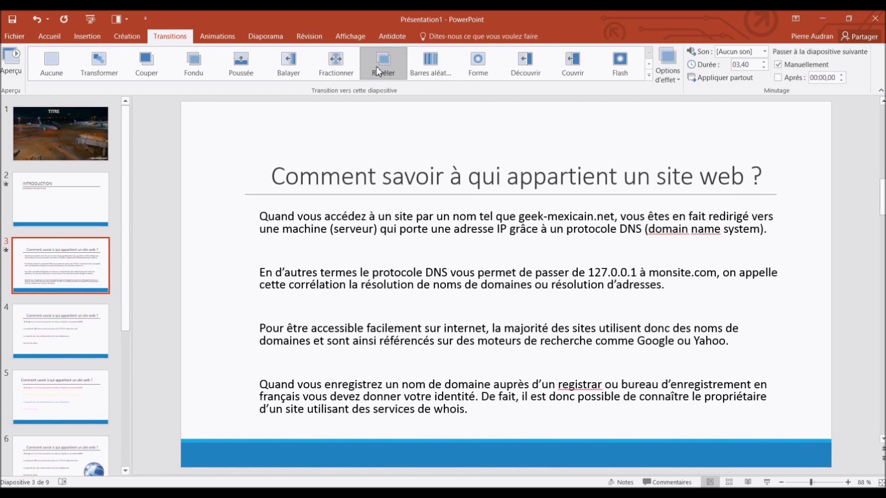
left_click(58, 68)
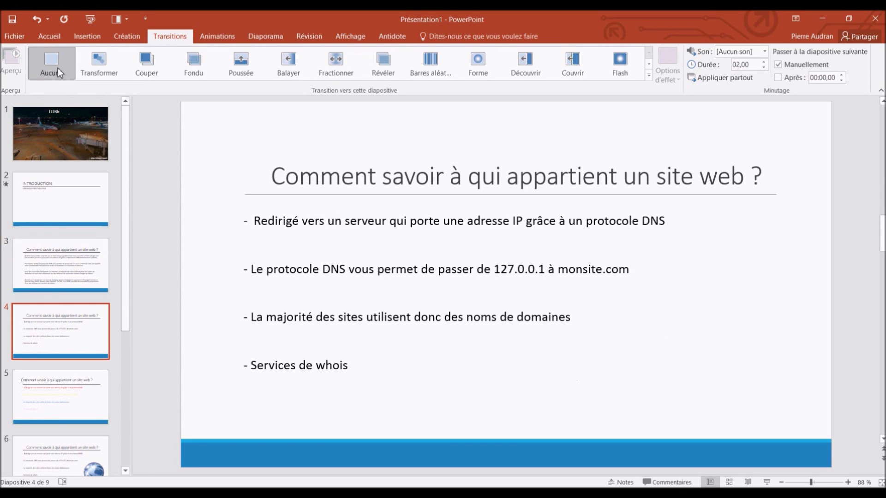
left_click(649, 63)
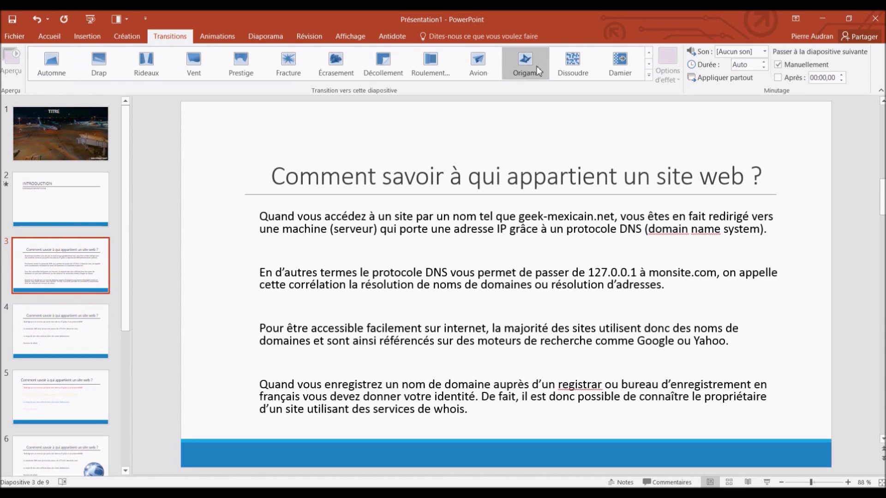
- After previewing Origami, Avion, Cube, Boîte, Ondulation, Poussée and Découvrir, give slide 3 the Couvrir transition
left_click(536, 66)
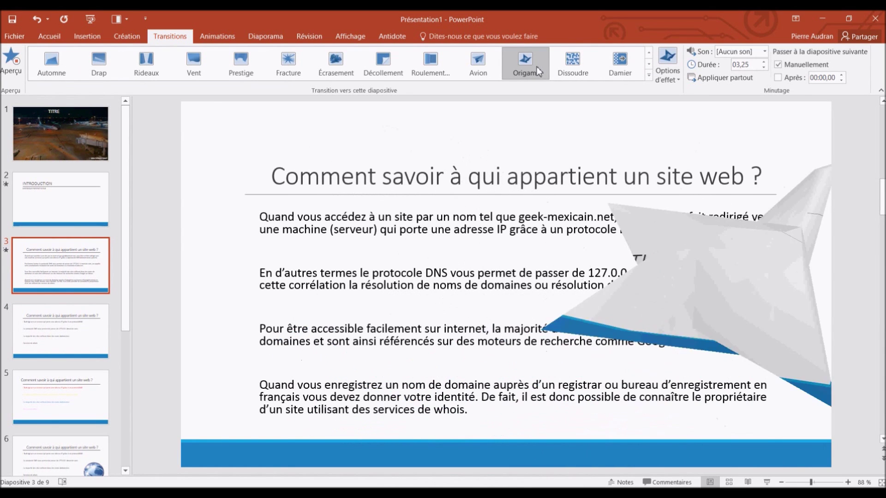
left_click(486, 62)
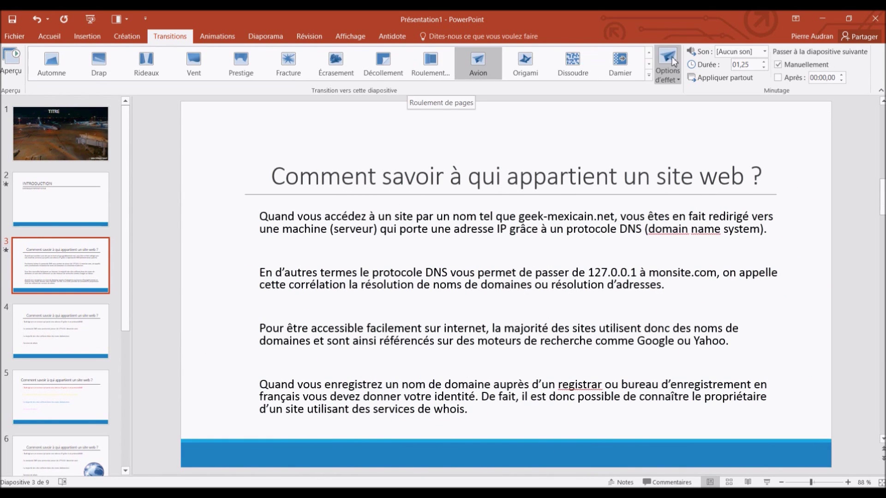
left_click(648, 65)
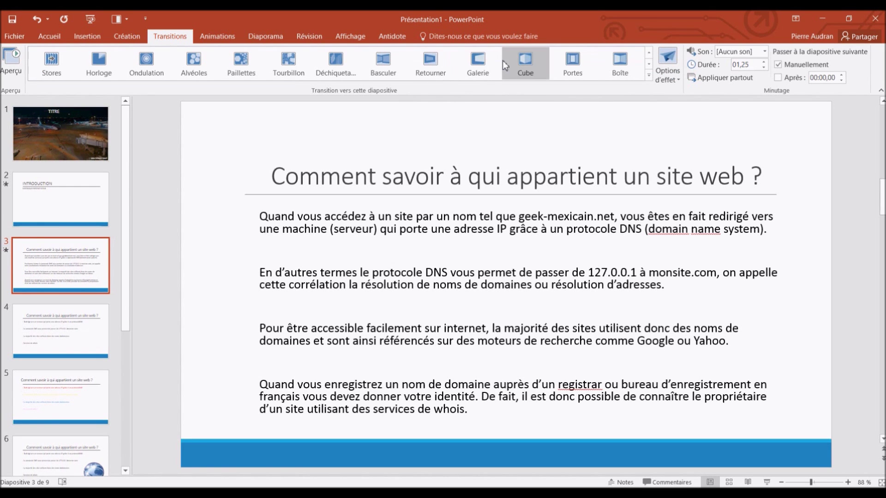
left_click(516, 62)
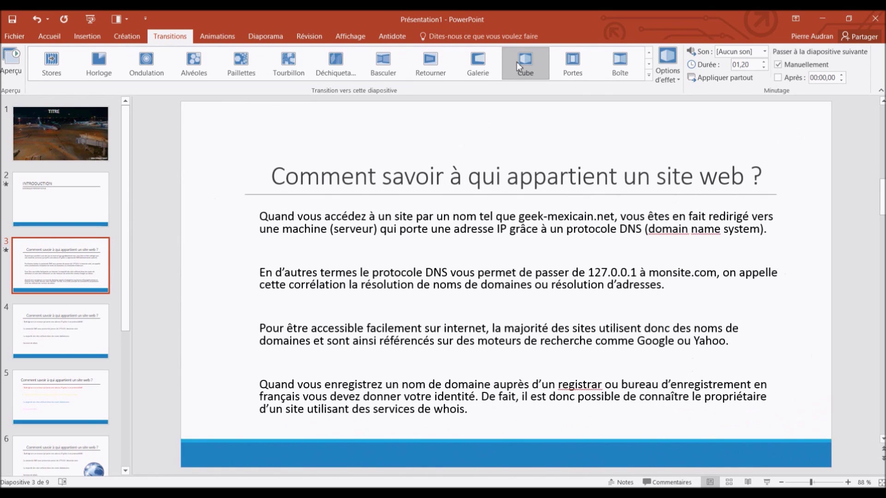
left_click(635, 70)
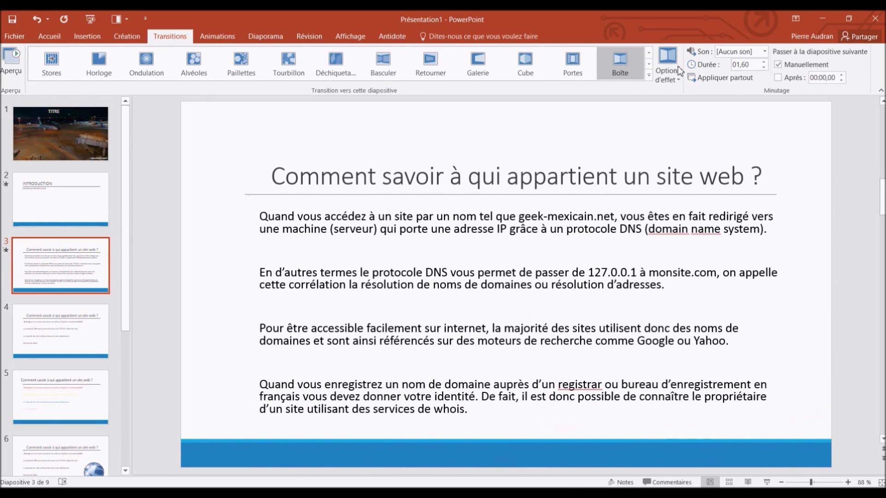
left_click(132, 61)
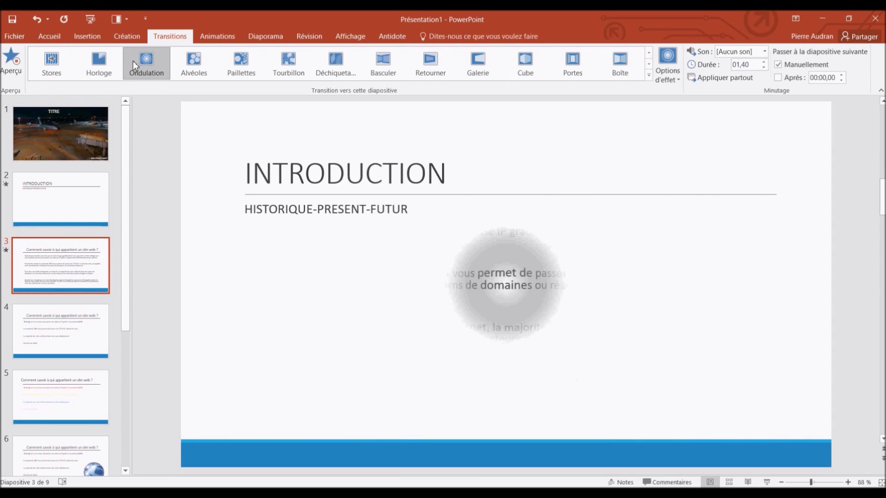
left_click(648, 52)
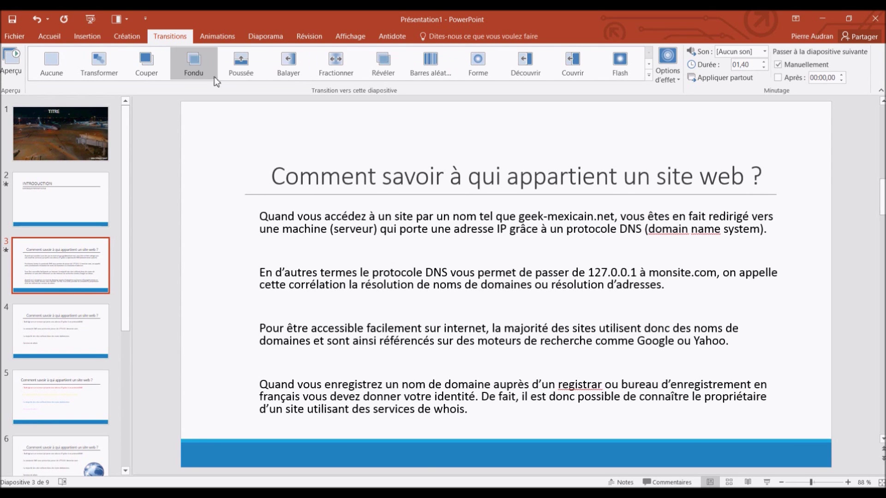
left_click(241, 70)
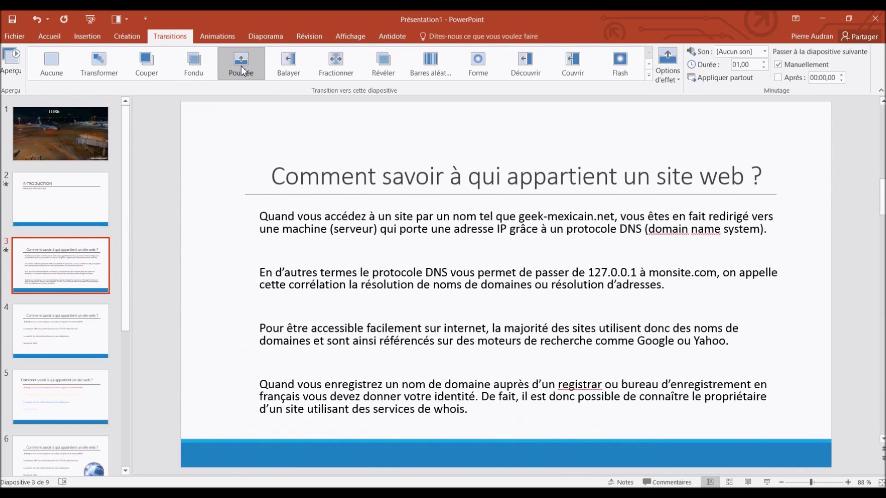
left_click(518, 58)
left_click(573, 60)
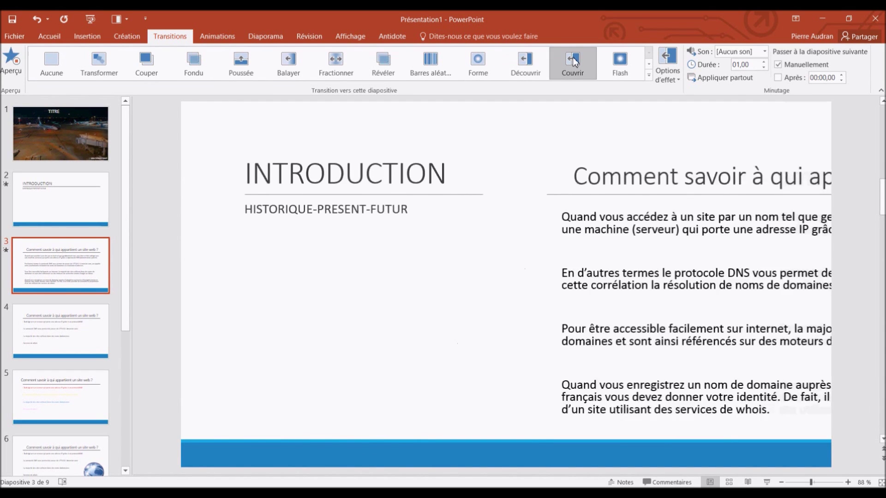
left_click(648, 64)
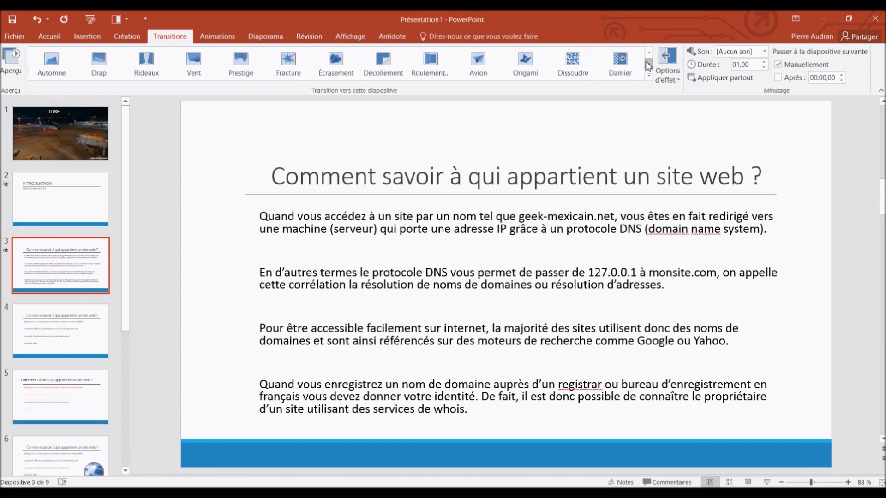
left_click(648, 64)
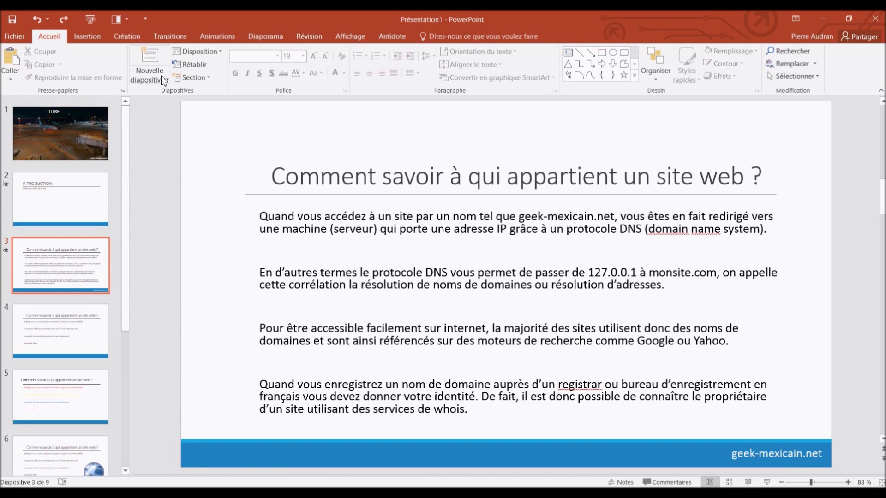
- Switch the ribbon to the Insertion tab while slide 3 stays open
left_click(87, 36)
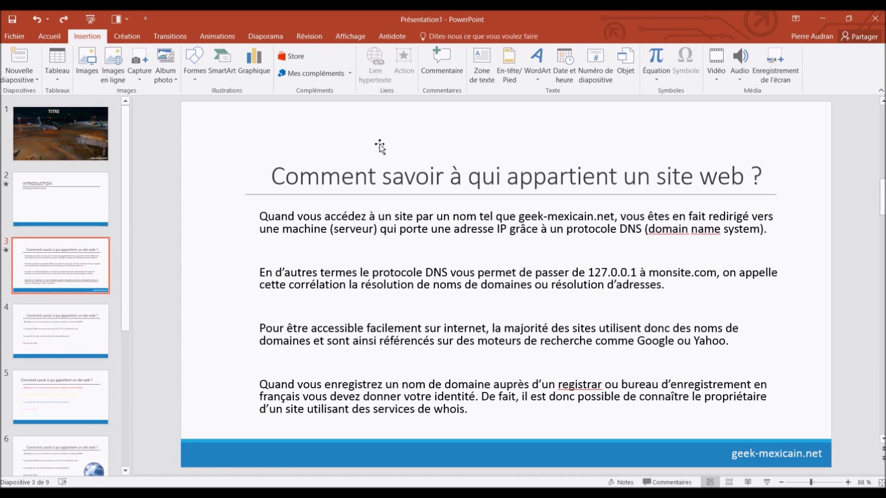
- Apply slide numbers to all slides and move the geek-mexicain.net footer to the bottom left
left_click(595, 70)
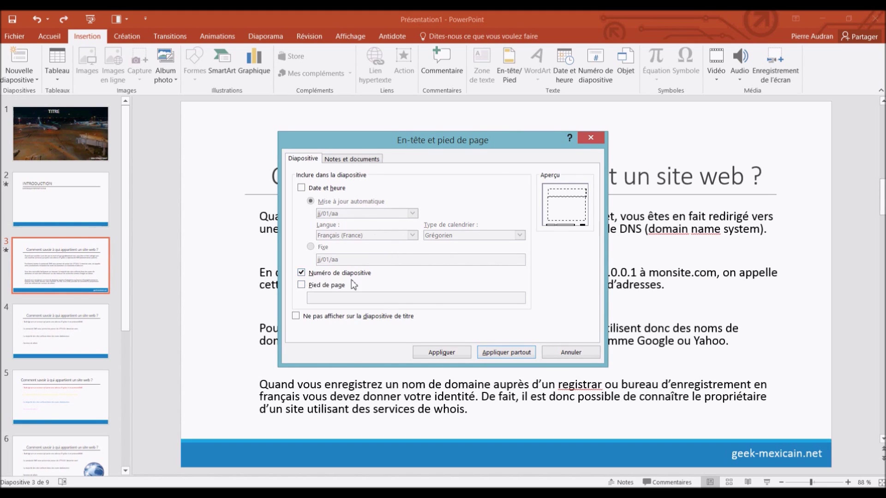
left_click(506, 353)
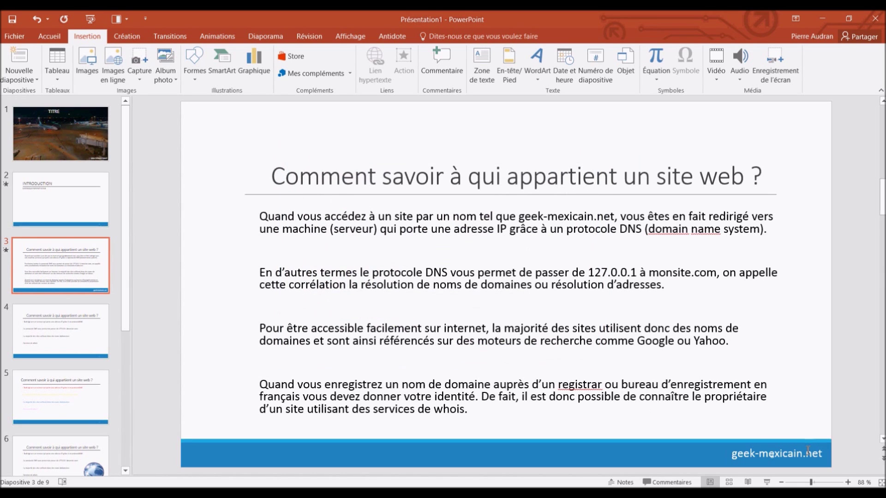
left_click(791, 455)
left_click_drag(792, 454, 242, 445)
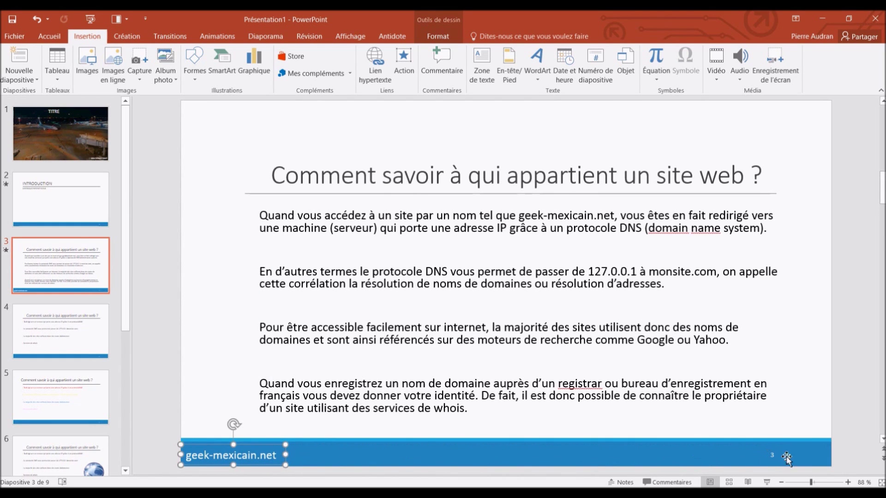
left_click(765, 459)
left_click(790, 464)
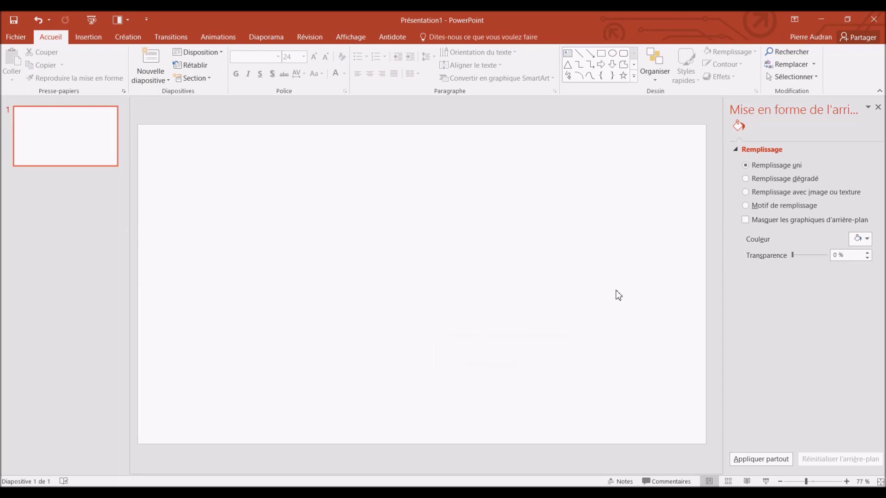
- Insert the Geek-Mexicain_vertical_80.png logo picture onto the blank slide
left_click(88, 37)
left_click(88, 60)
left_click(269, 121)
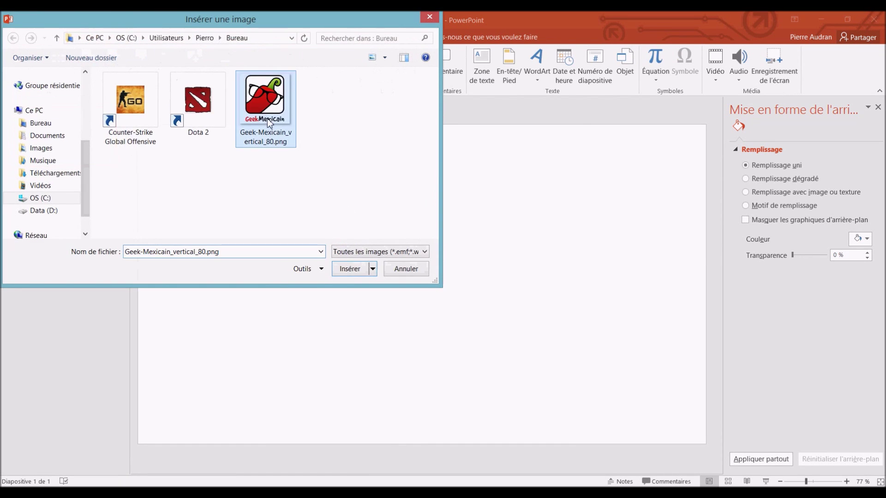
double_click(269, 121)
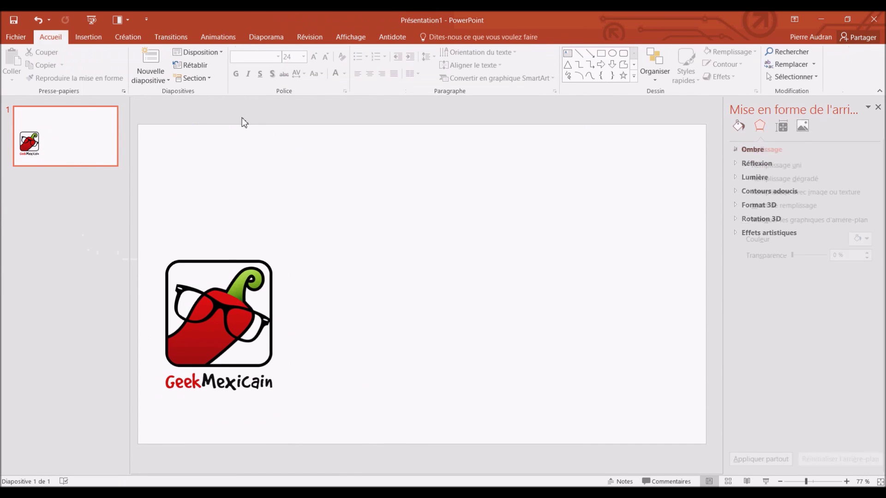
- Add a centred 'Geek-Mexicain.net' text box heading near the slide top at 24 pt
left_click(88, 37)
left_click(482, 63)
left_click_drag(280, 146, 633, 224)
type("Geek-Mexicain")
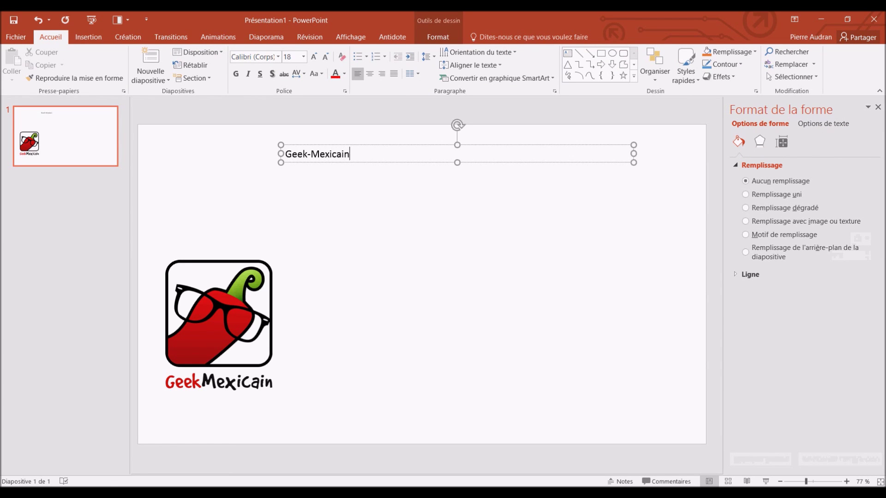
type(".net")
mouse_move(385, 147)
left_mouse_down()
mouse_move(348, 170)
mouse_move(470, 183)
left_mouse_up()
left_click(287, 56)
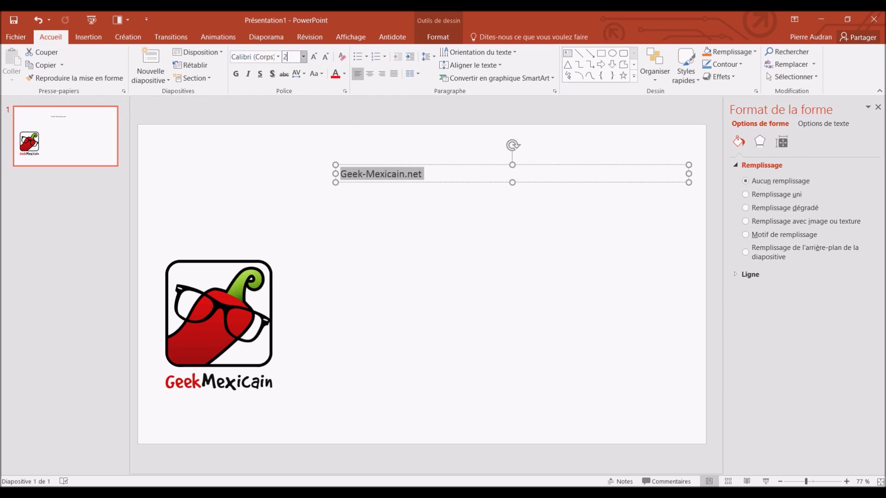
type("24")
key("Return")
left_click(492, 152)
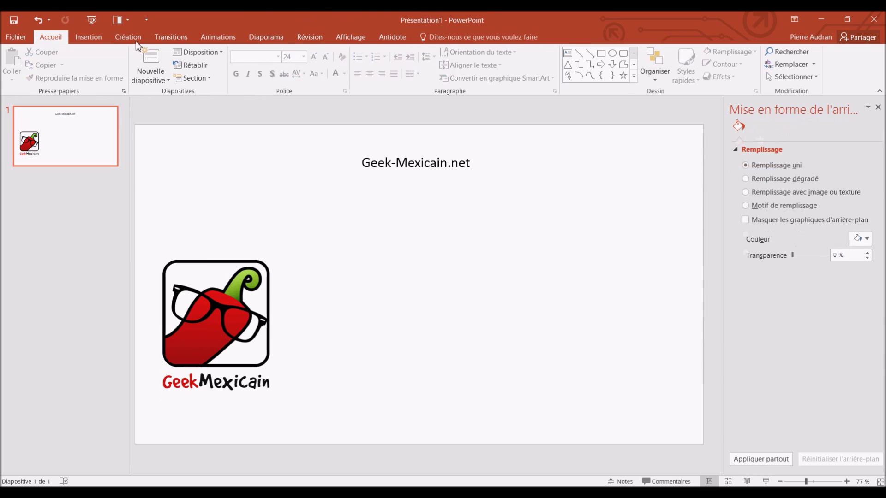
left_click(88, 37)
left_click(254, 64)
- Insert a Secteurs pie chart and rename its series in cell B1 to 'GM'
double_click(302, 171)
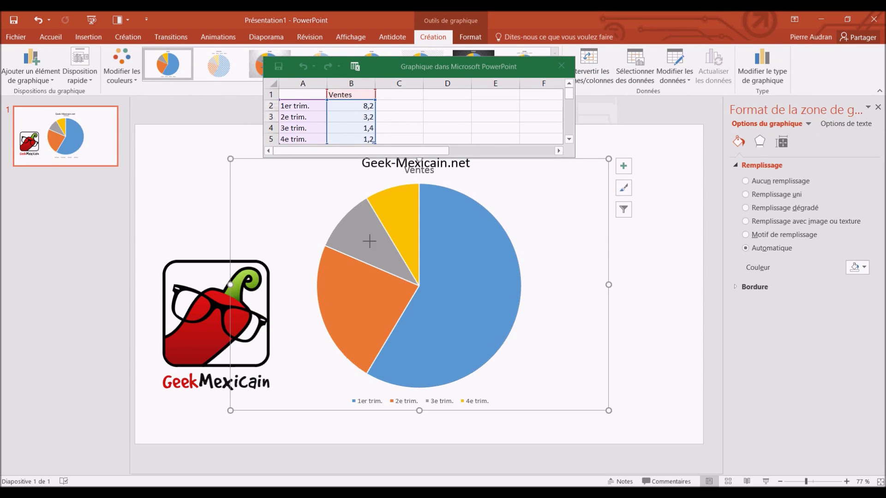
left_click(477, 248)
left_click(346, 88)
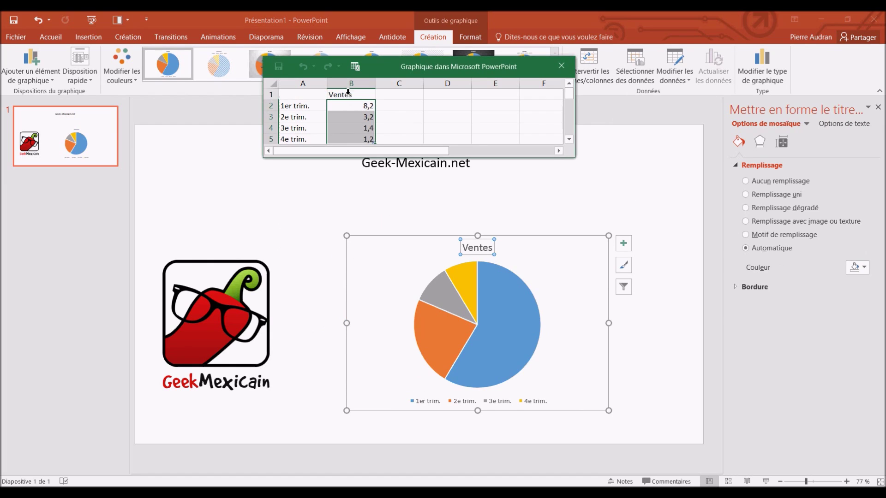
left_click(399, 127)
left_click(350, 94)
type("GM")
left_click(447, 116)
- Enter the categories News, Test, Archives and Jeu in the chart data sheet
left_click(298, 106)
type("News")
key("Return")
type("Test")
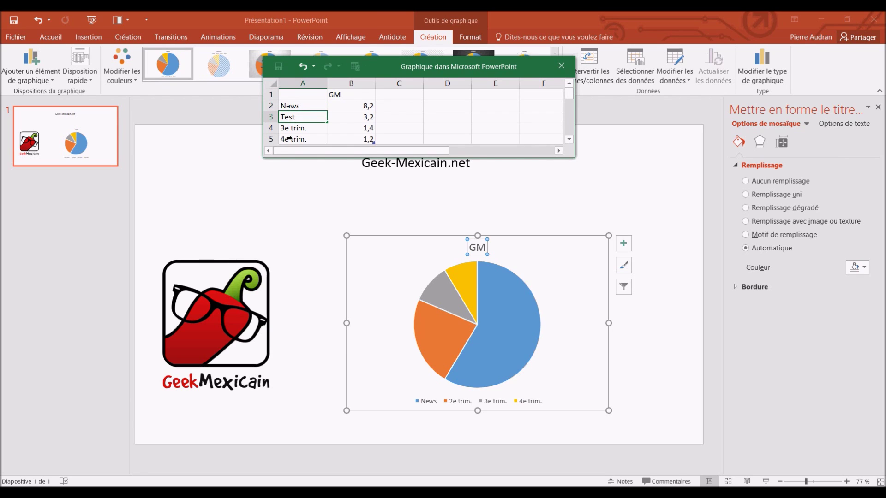
key("Return")
key("shift+Right")
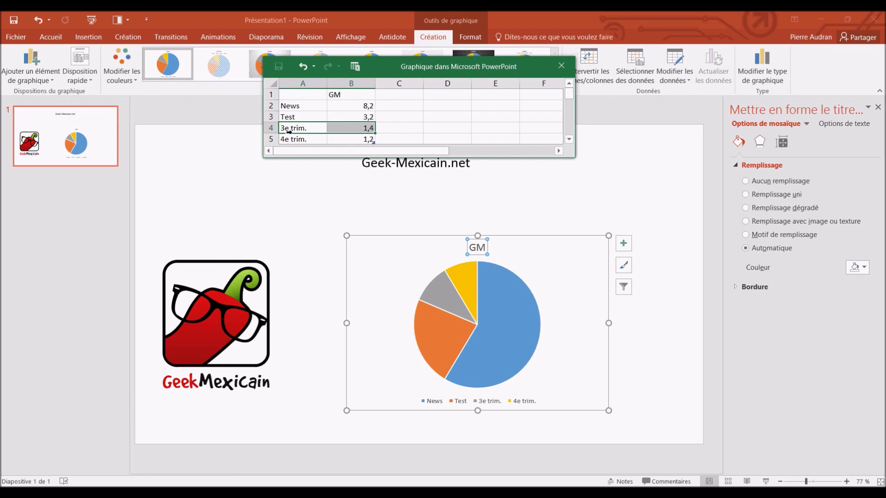
type("Archives")
left_click(310, 140)
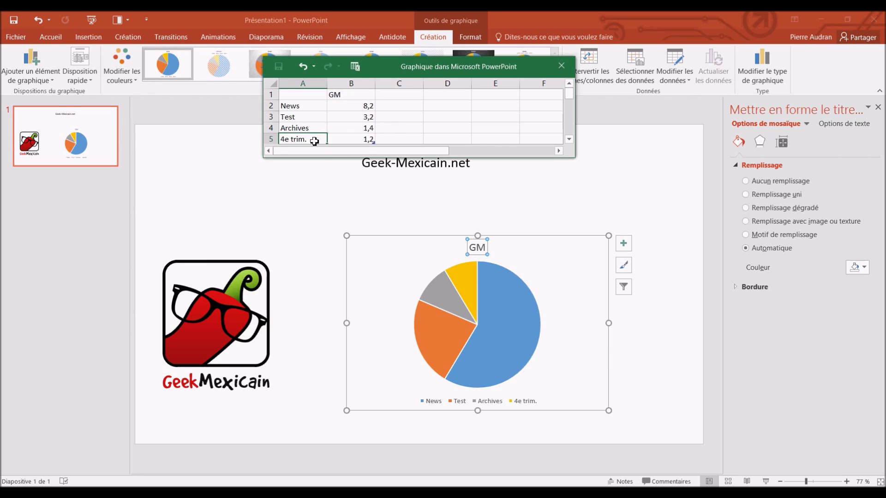
type("Jeu")
- Set values News 50, Test 15, Archives 30, Jeu 5, close the sheet and enlarge the chart
left_click(361, 106)
type("25")
key("Return")
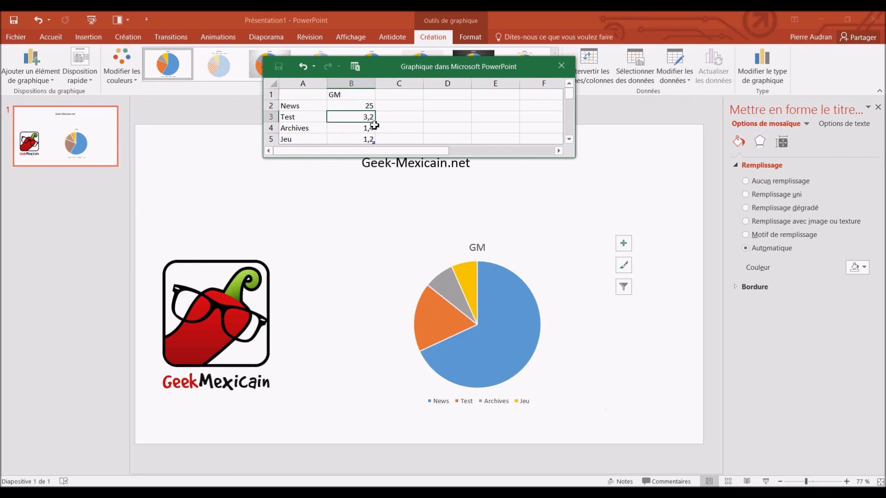
left_click(365, 105)
type("50")
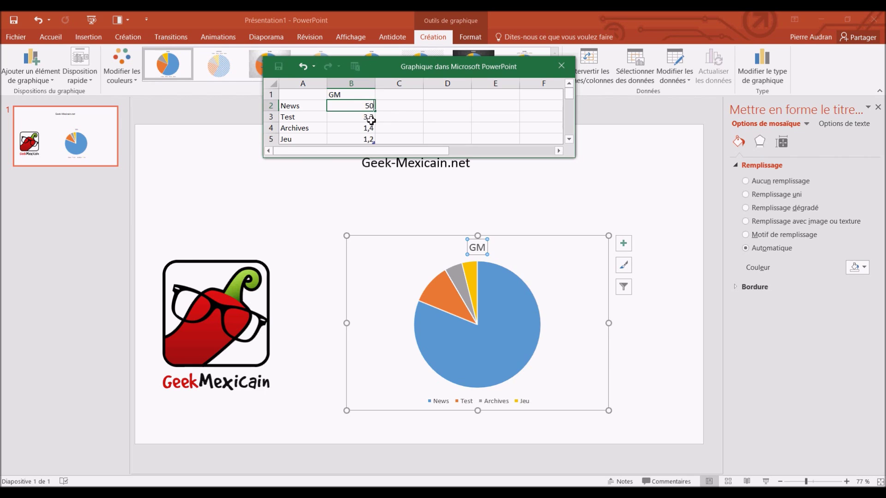
key("Return")
type("15")
key("Return")
left_click(367, 138)
type("5")
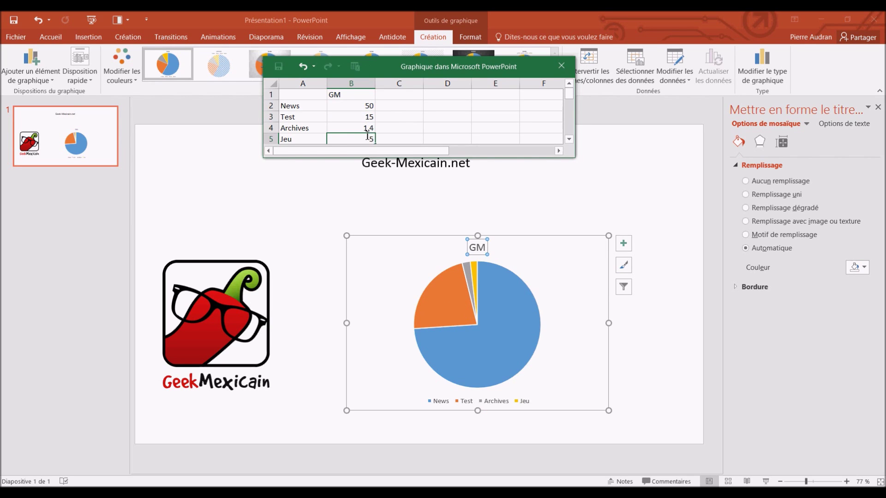
key("Return")
type("20")
key("Return")
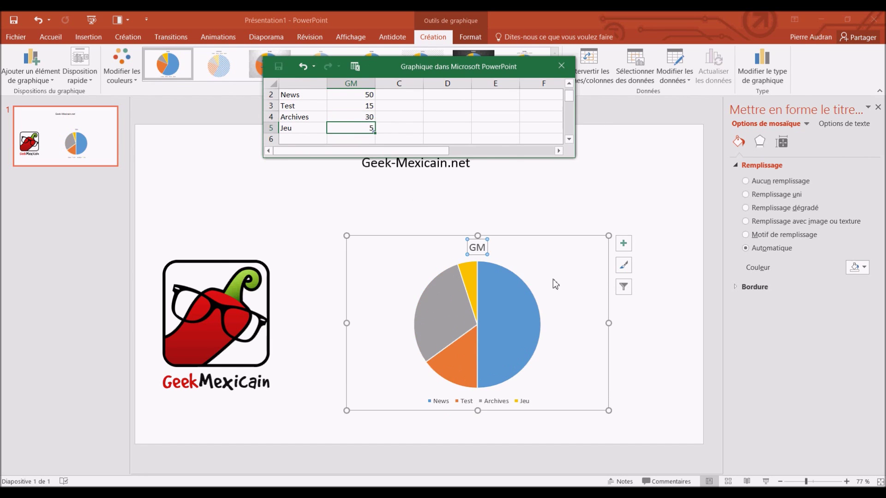
left_click(526, 285)
left_click_drag(608, 235, 624, 207)
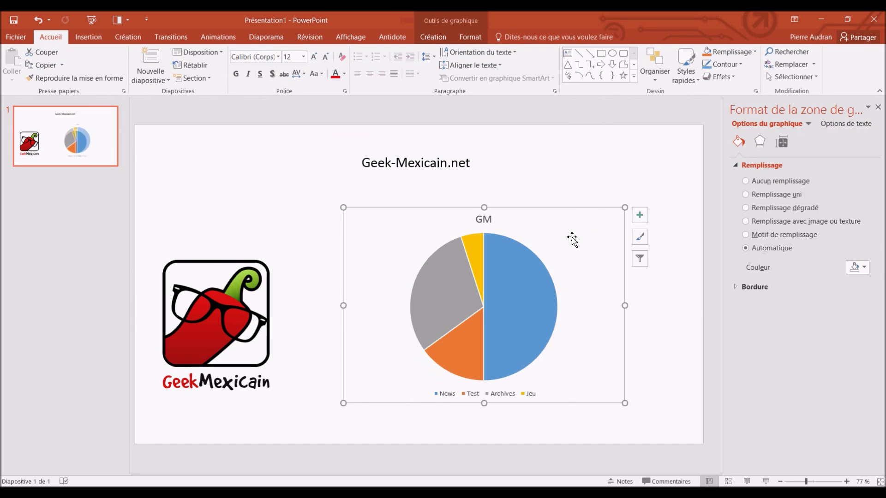
- Raise the logo on the slide and shift the pie to the chart's left side
left_click(591, 277)
left_click_drag(302, 303, 319, 255)
left_click(504, 273)
left_click(505, 273)
left_click(431, 403)
left_click(429, 396)
left_click_drag(428, 389, 360, 392)
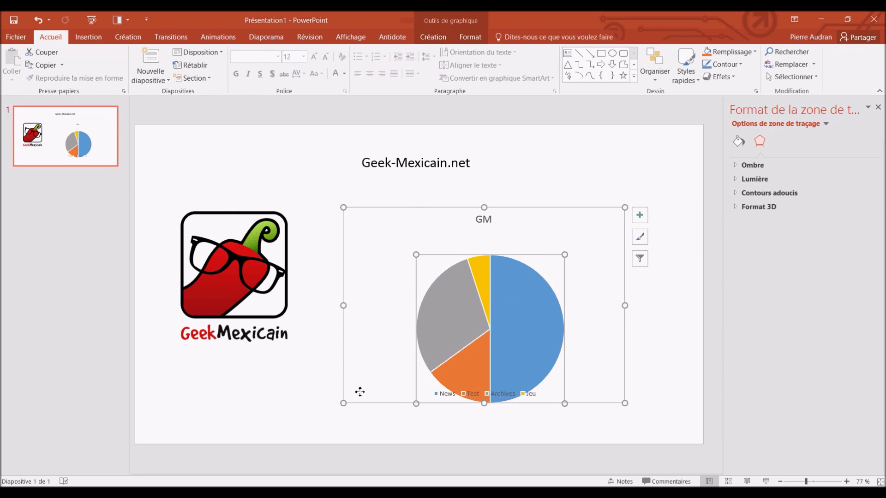
- Move the chart legend to the right of the pie
left_click(507, 393)
left_click_drag(508, 393, 586, 326)
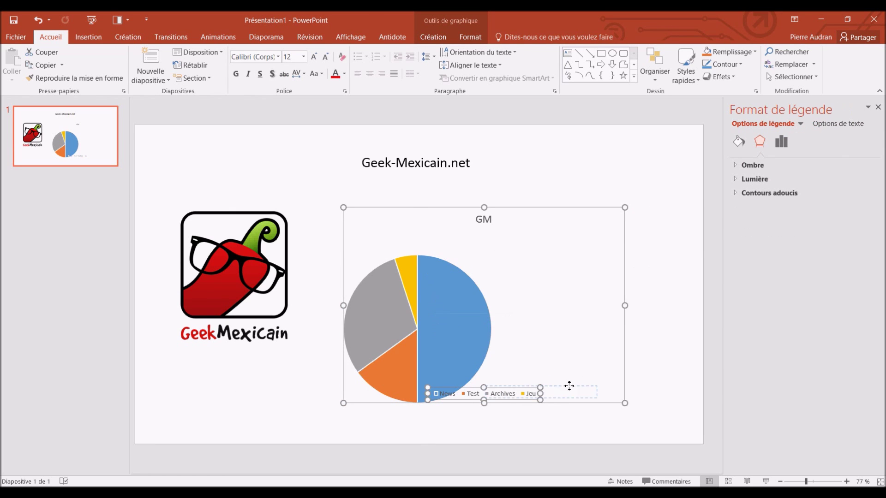
left_click(693, 245)
left_click(483, 219)
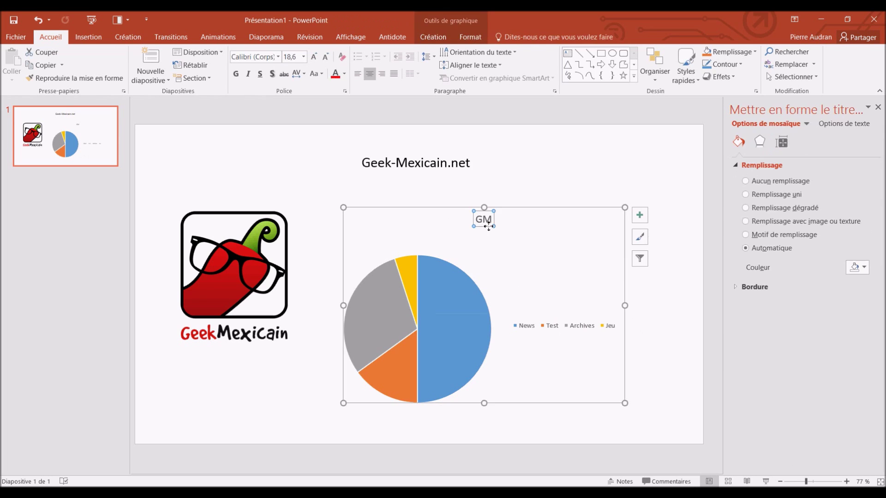